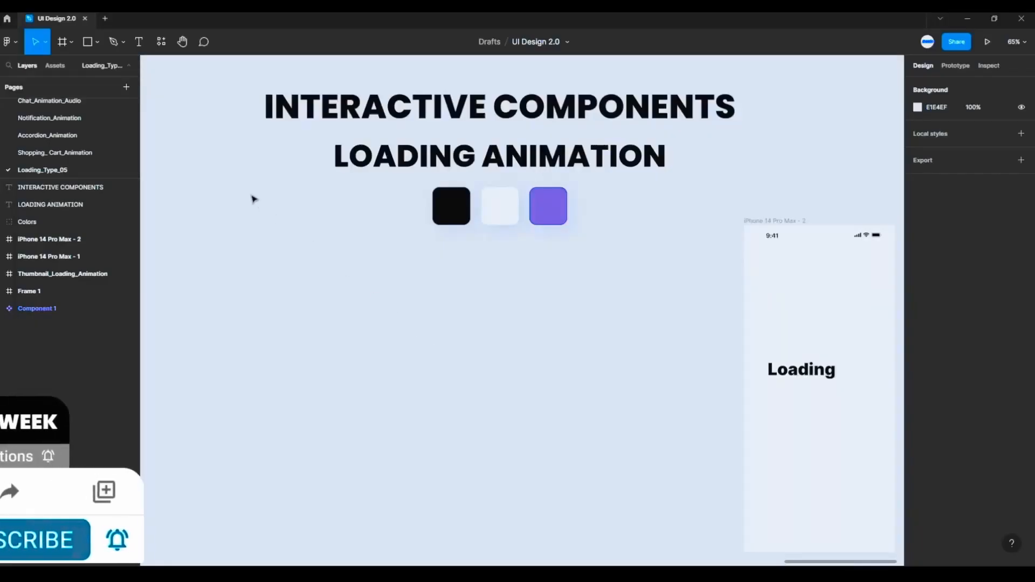
- Draw a square frame in the empty canvas area below the title and set its size to 96 × 96
click(71, 43)
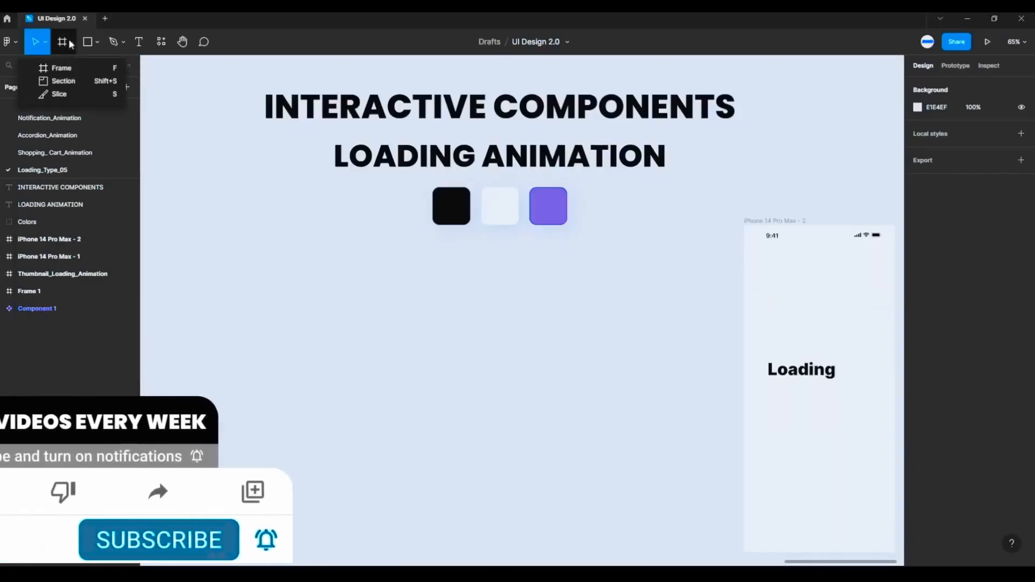
click(62, 70)
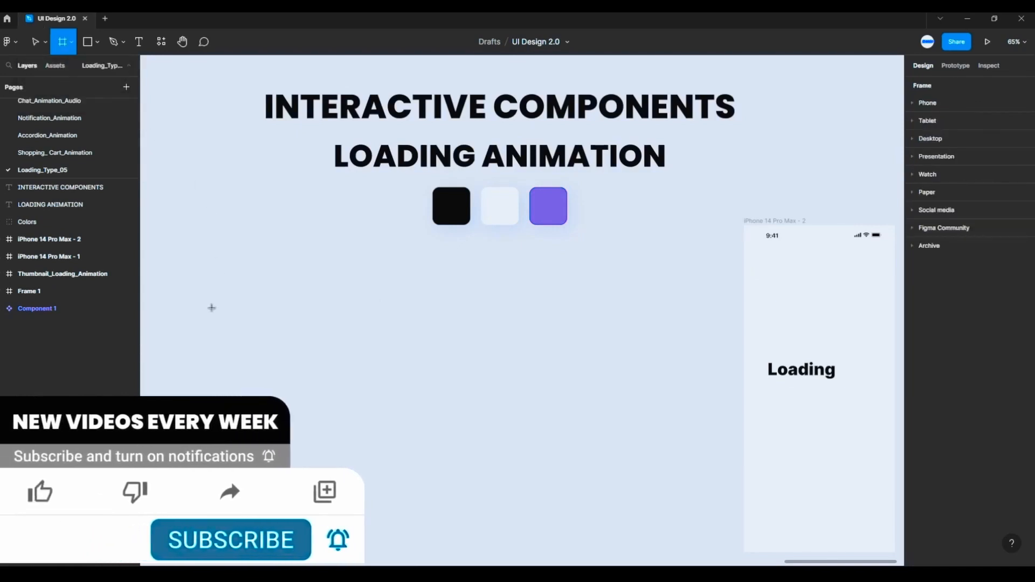
drag(211, 308, 251, 346)
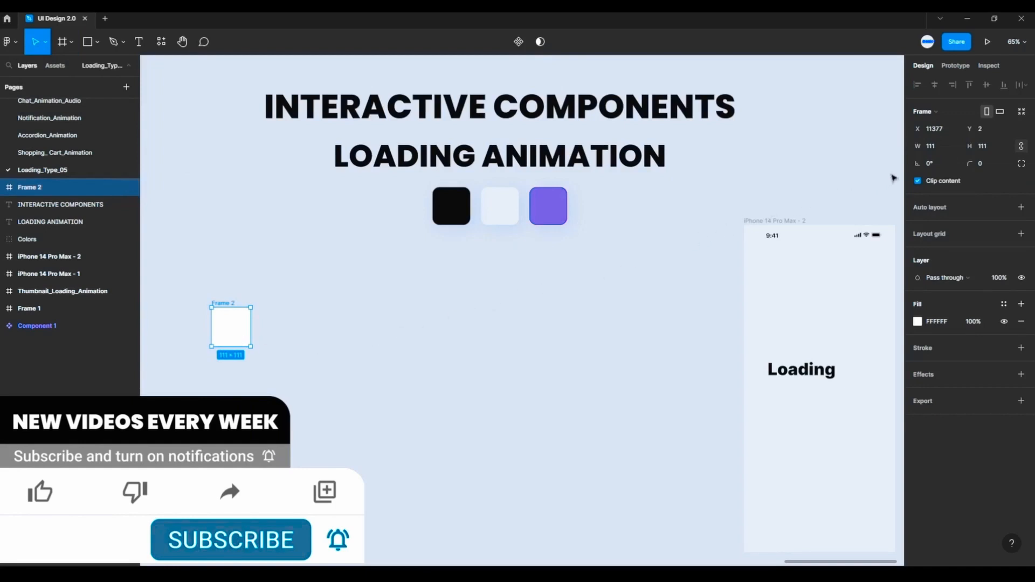
text(96)
key(Return)
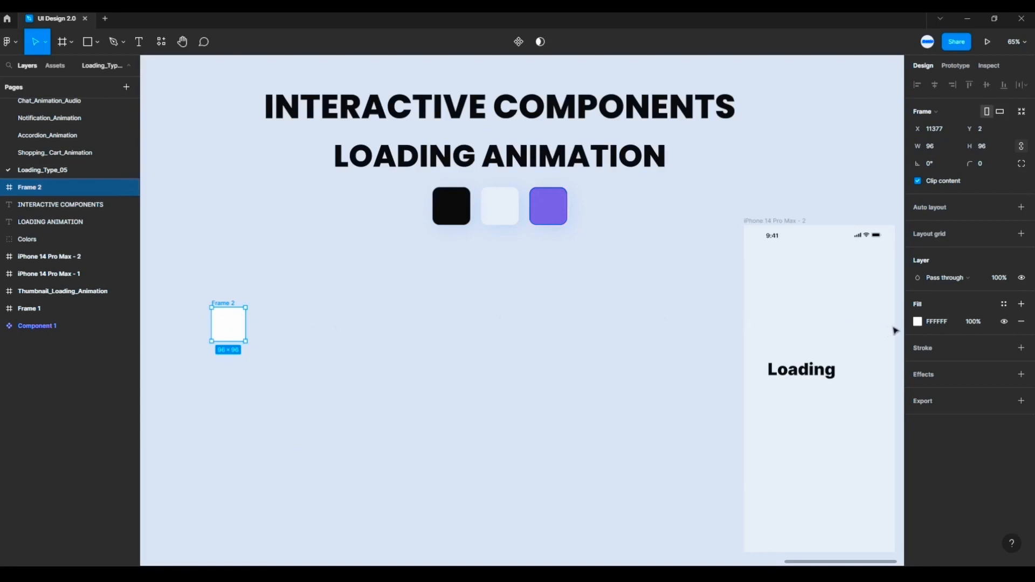
- Fill the new frame with the light colour EAEFF5 sampled from the canvas with the eyedropper
click(919, 324)
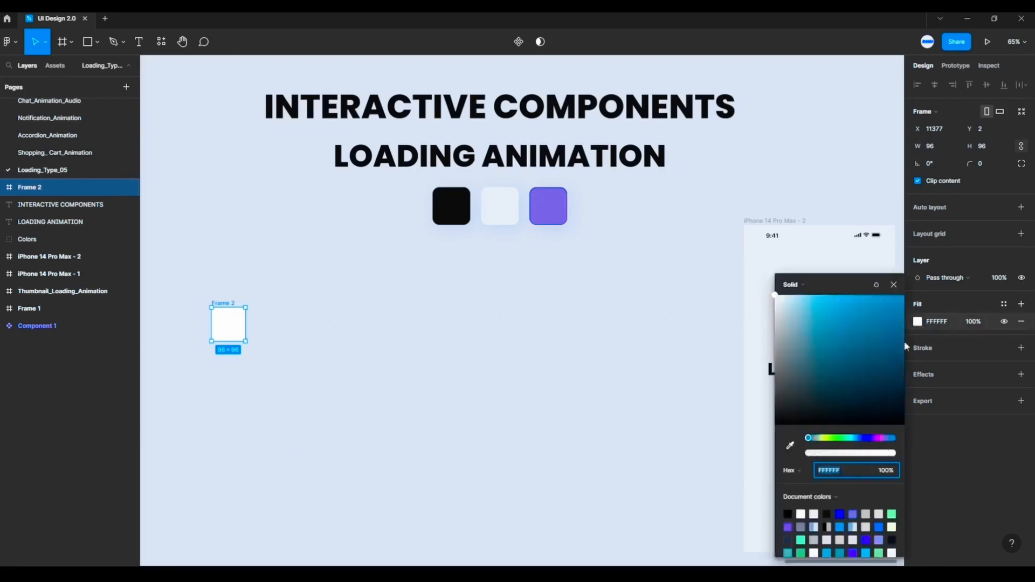
click(790, 445)
click(760, 271)
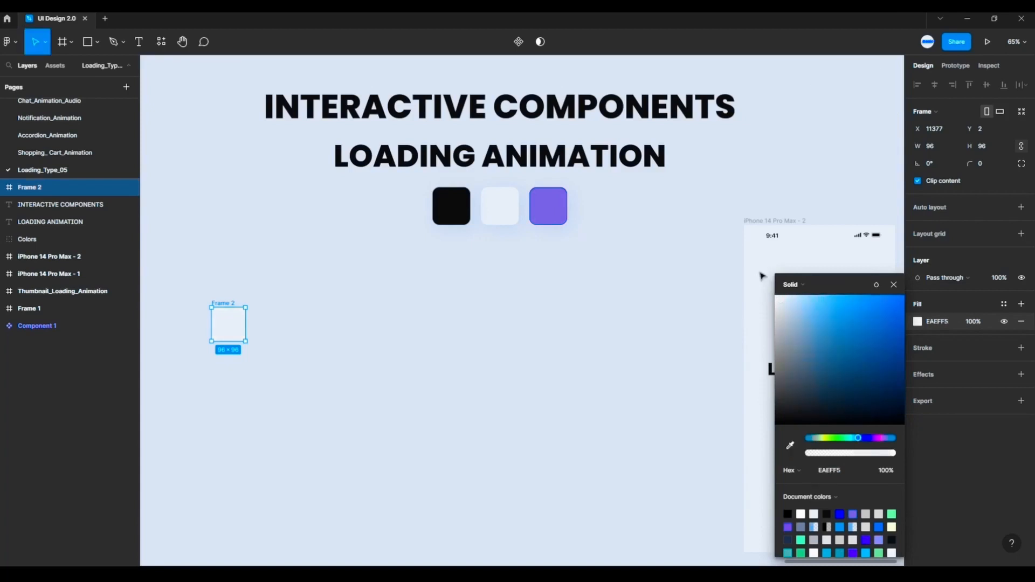
click(894, 284)
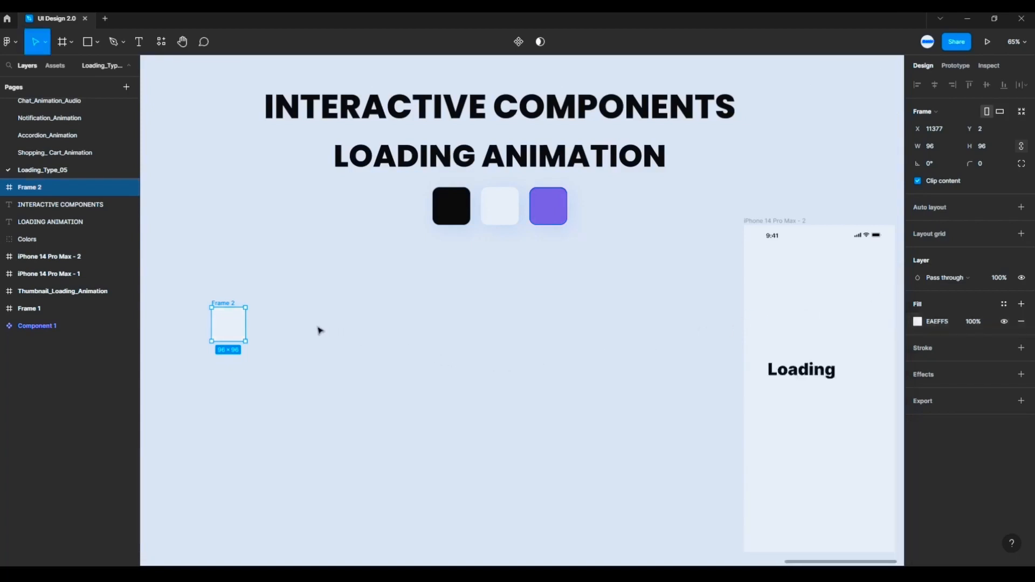
click(303, 318)
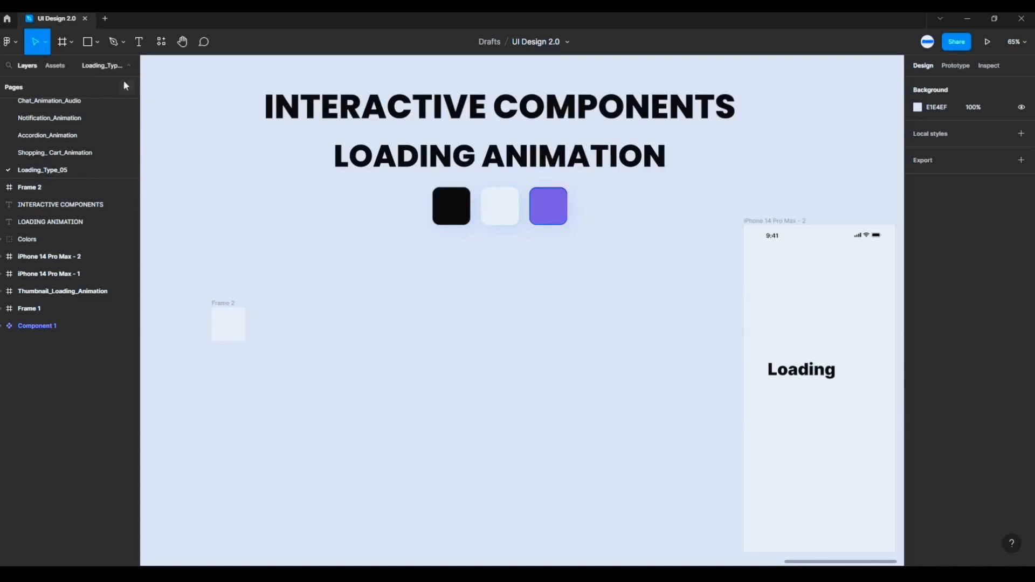
- Draw a small circle with the Ellipse tool beside the frame and set its size to 16 × 16
click(90, 42)
click(96, 47)
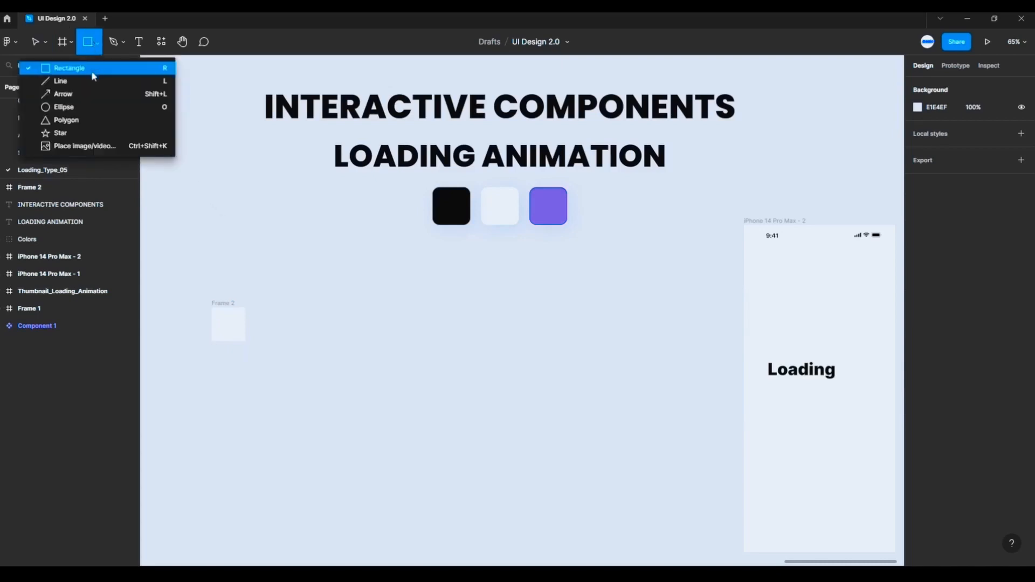
click(64, 106)
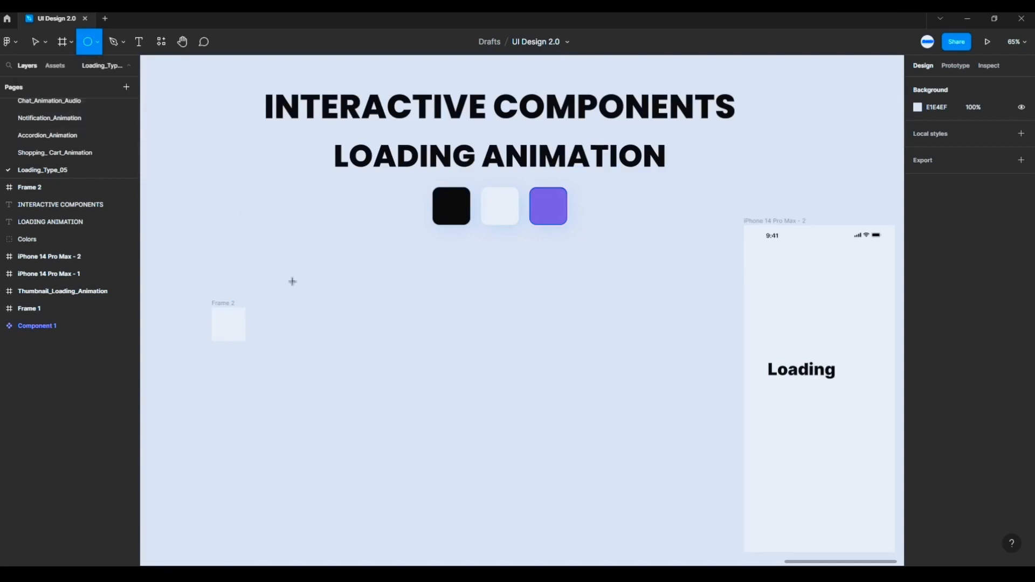
drag(292, 282, 302, 290)
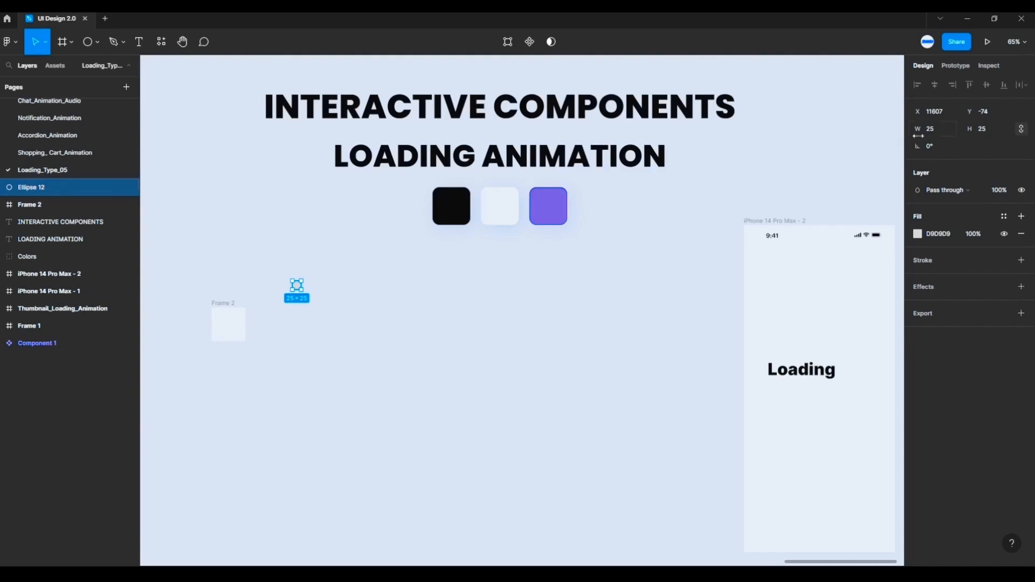
click(940, 128)
text(16)
key(Return)
- Fill the circle with the colour sampled from the purple swatch below the title
click(919, 235)
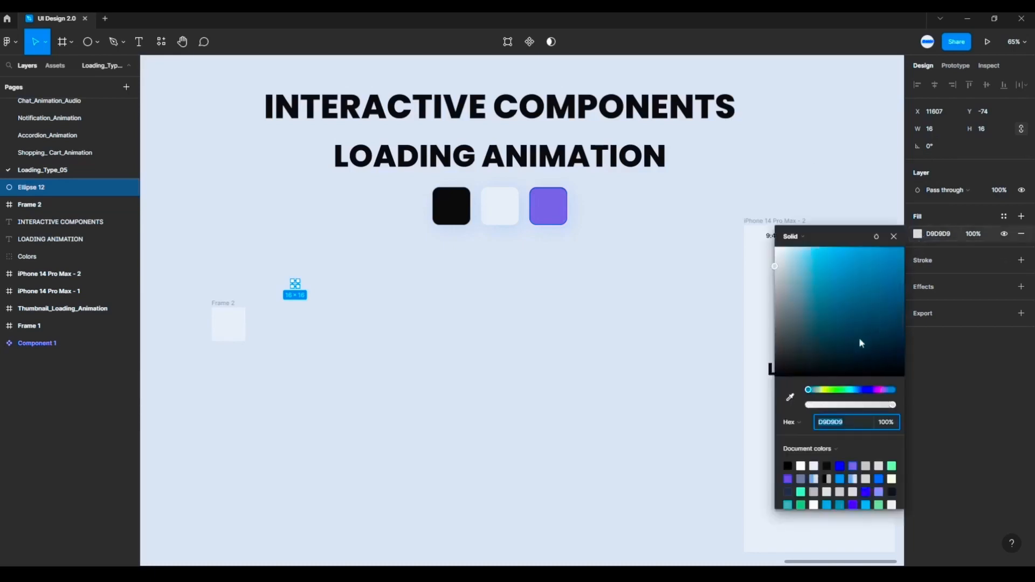
click(792, 397)
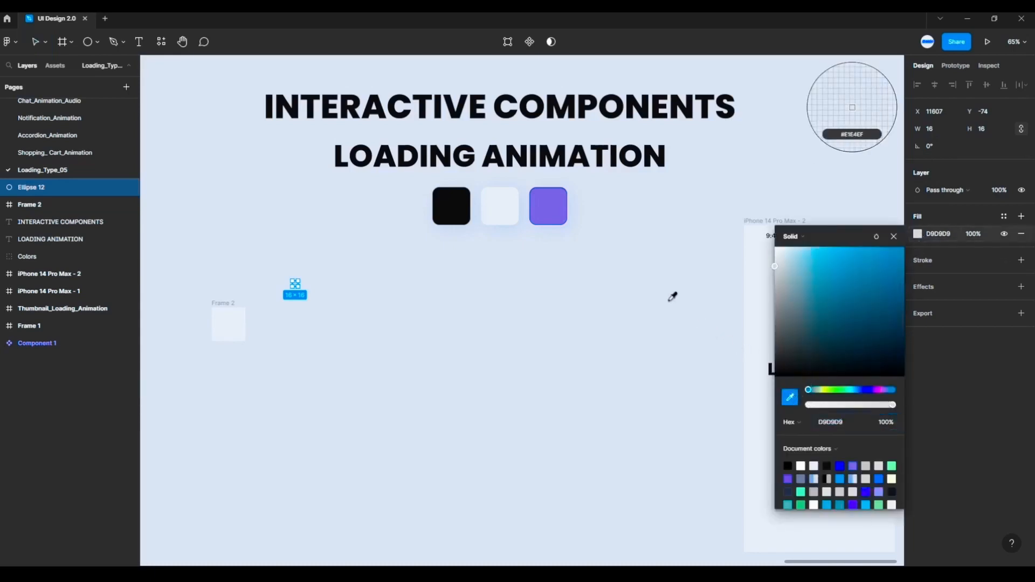
click(559, 204)
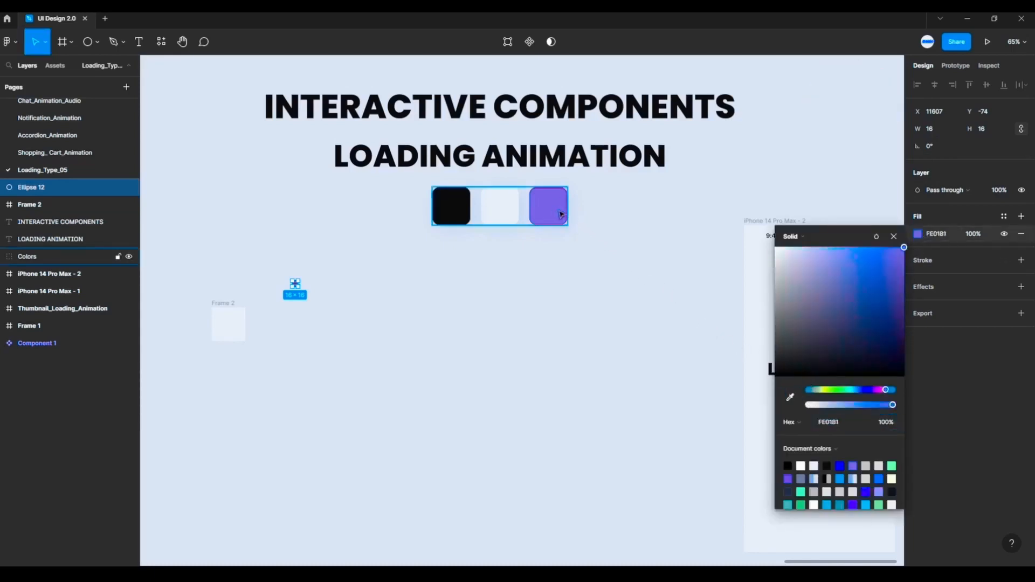
click(397, 303)
- Move the purple circle into the 96 × 96 frame and centre it at X 40, Y 40
scroll(242, 325, up, 3)
drag(248, 322, 437, 288)
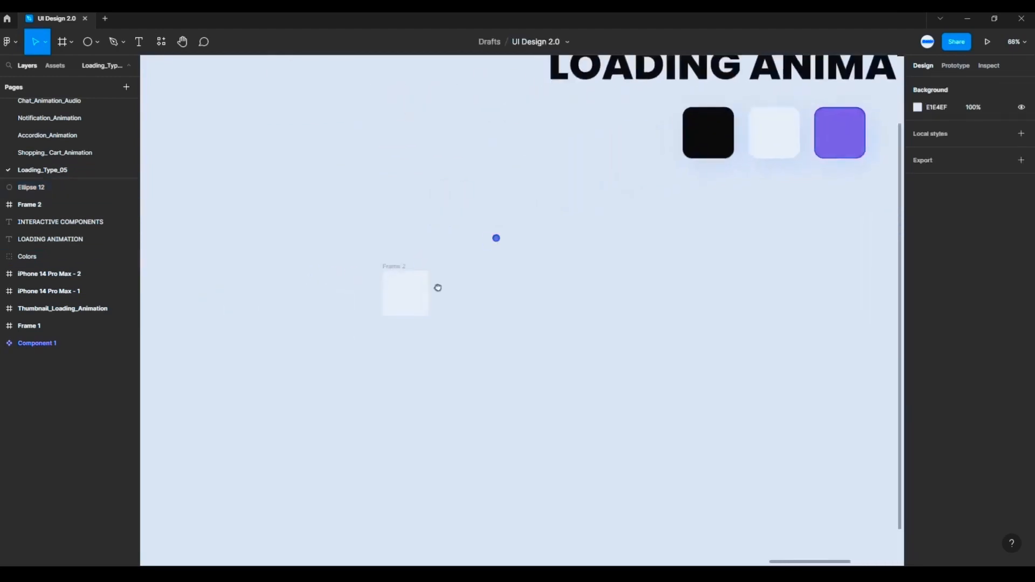
scroll(439, 290, up, 4)
scroll(458, 289, up, 2)
drag(507, 288, 459, 260)
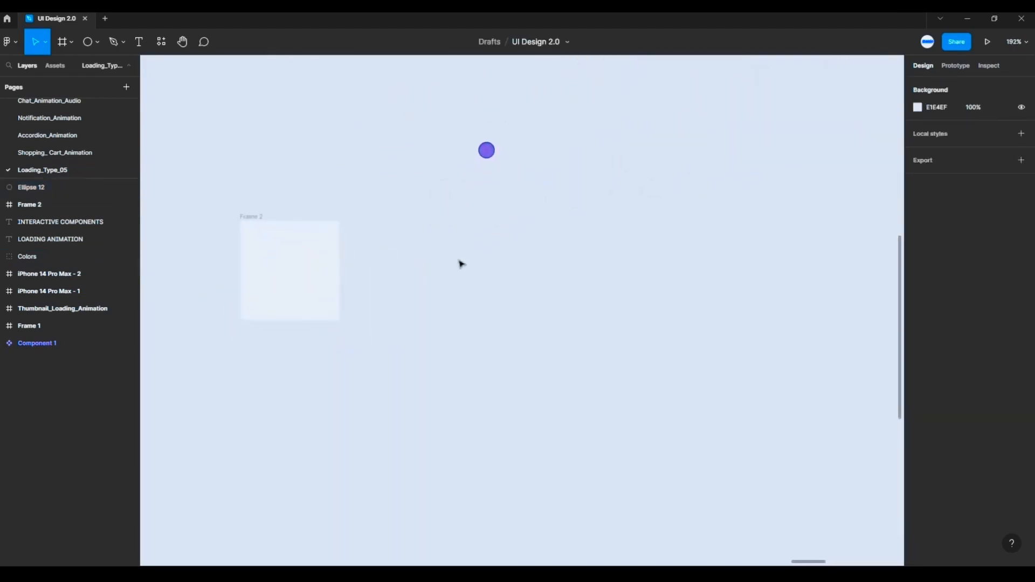
click(486, 151)
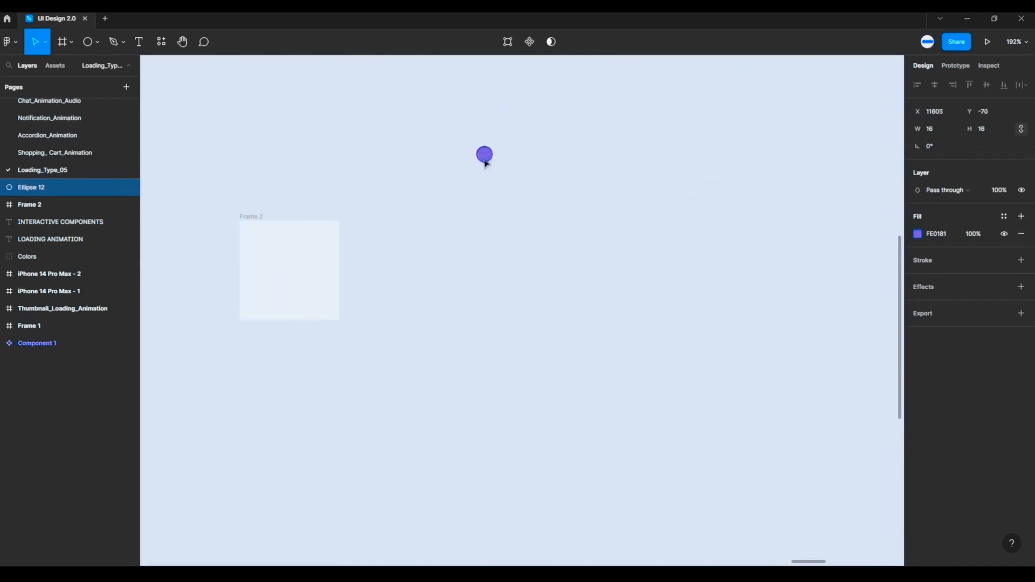
drag(485, 153, 290, 275)
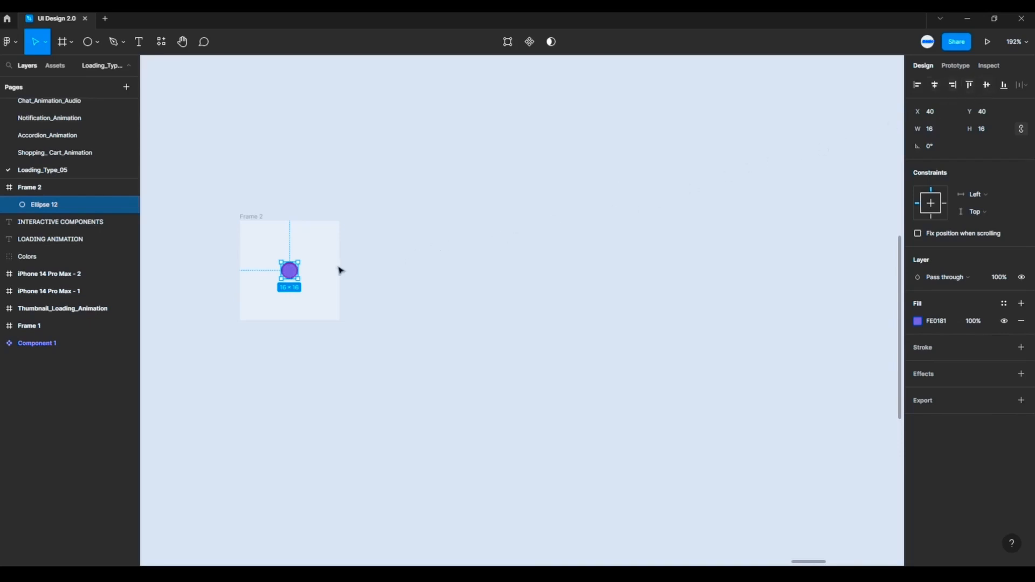
- Duplicate the circle to the left inside the frame and position the copy at X 8, Y 40
drag(296, 277, 269, 278)
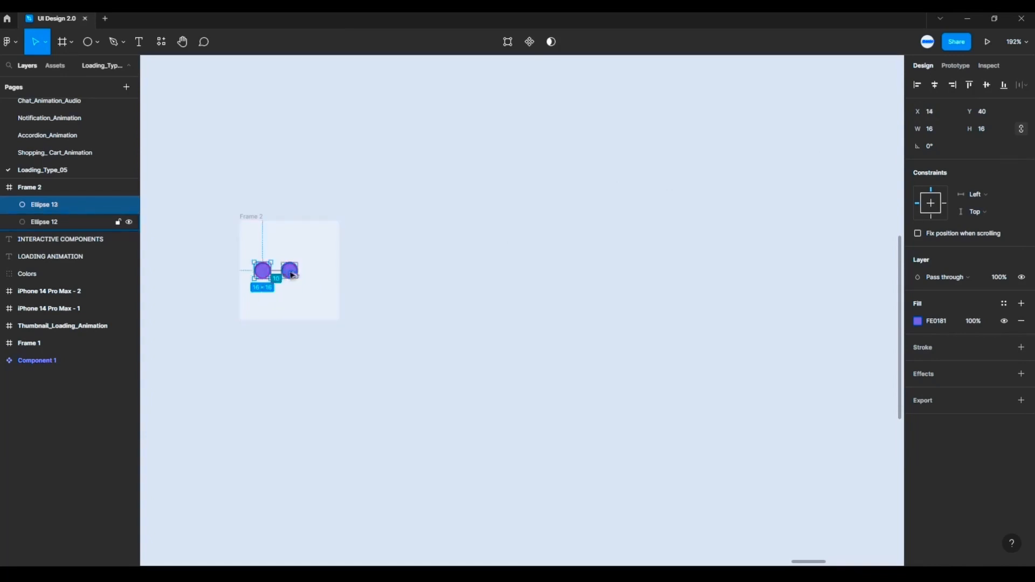
key(Left)
key(Left)
key(Left)
key(Left)
key(Left)
key(Left)
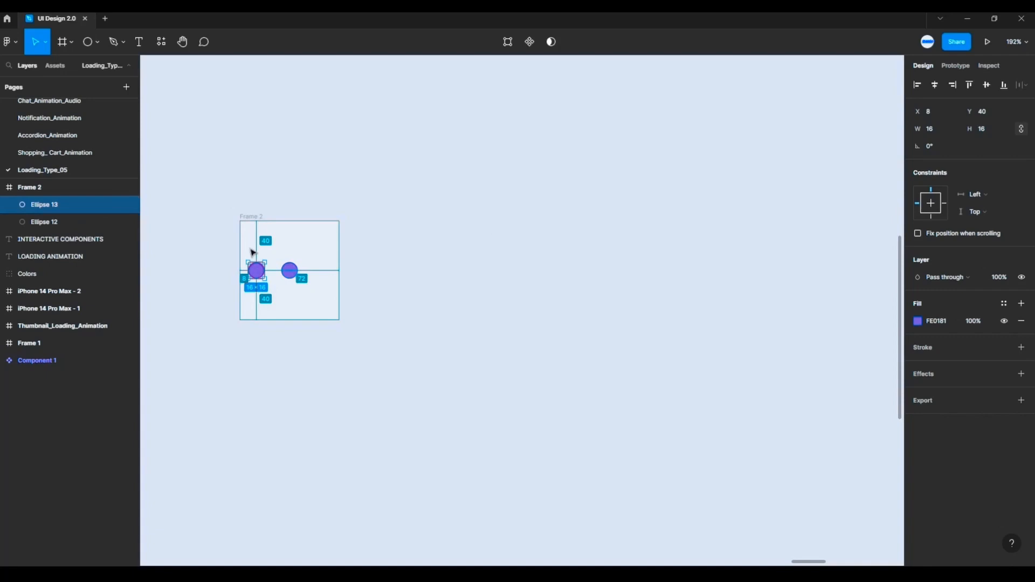
- Duplicate the middle circle to the right inside the frame and position the copy at X 72, Y 40
click(295, 276)
drag(296, 274, 327, 276)
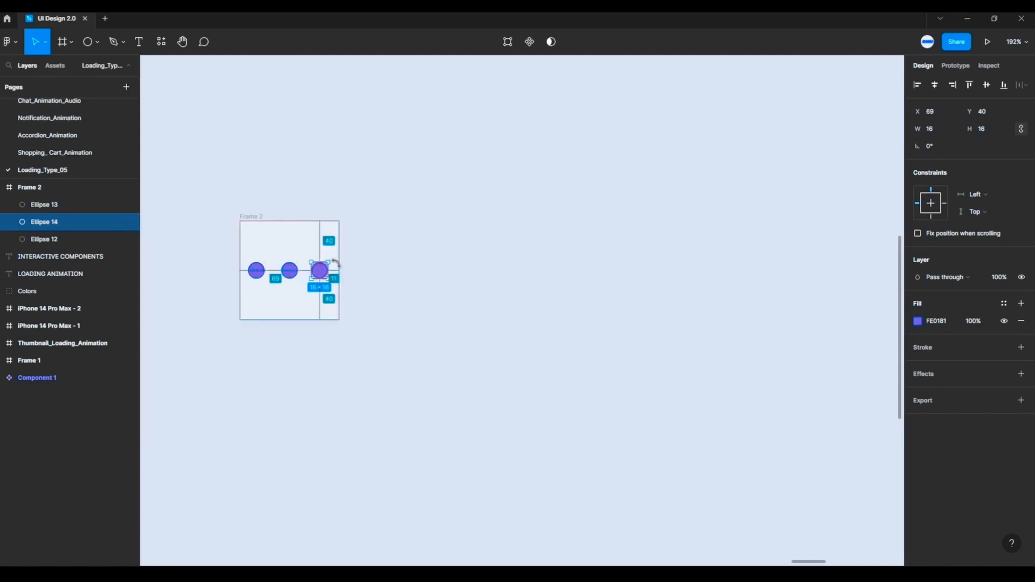
key(Left)
key(Right)
key(Right)
key(Right)
key(Right)
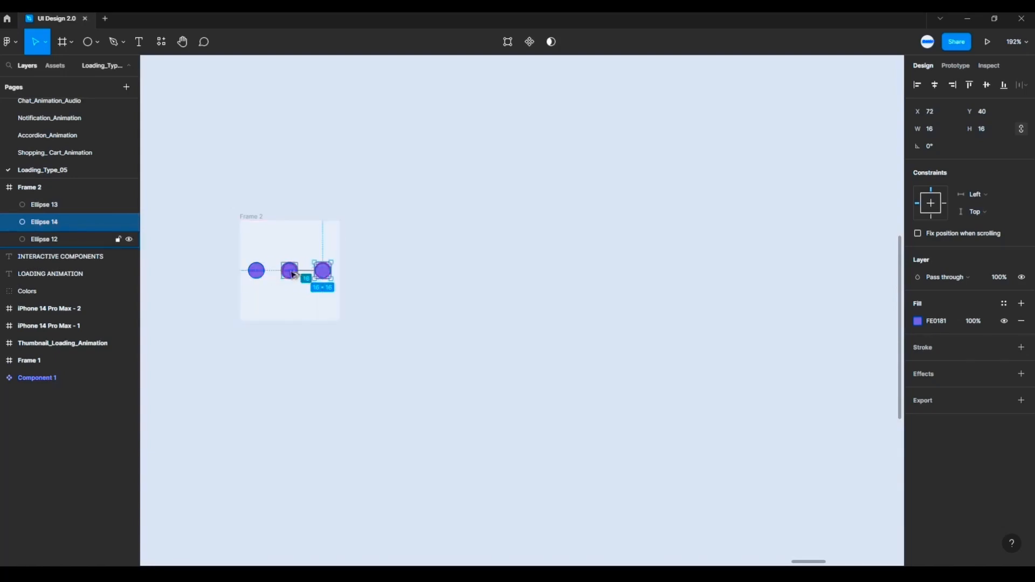
- Select the three circles together and check their spacing and alignment in the frame
click(261, 259)
click(257, 270)
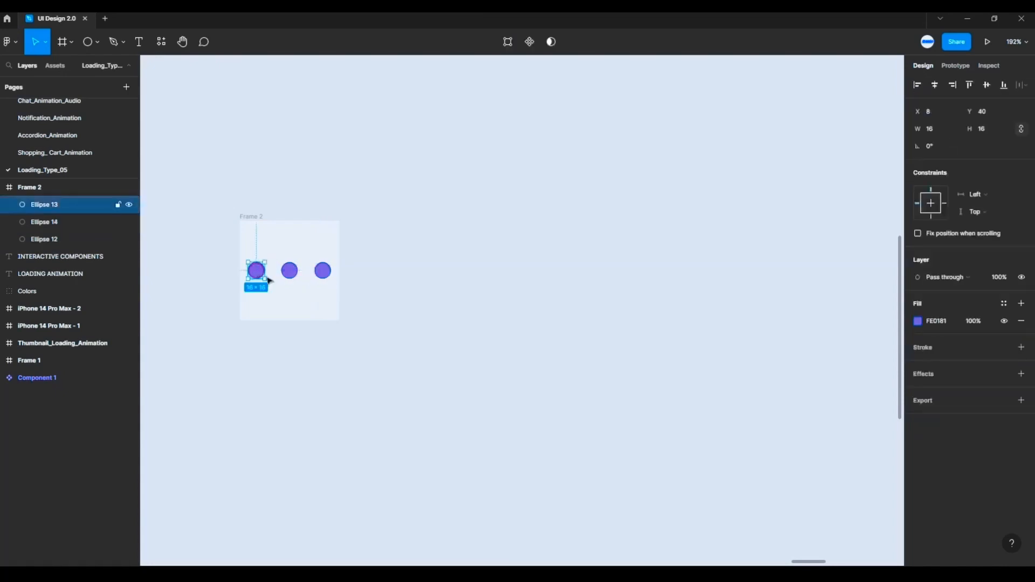
shift+click(291, 272)
shift+click(322, 271)
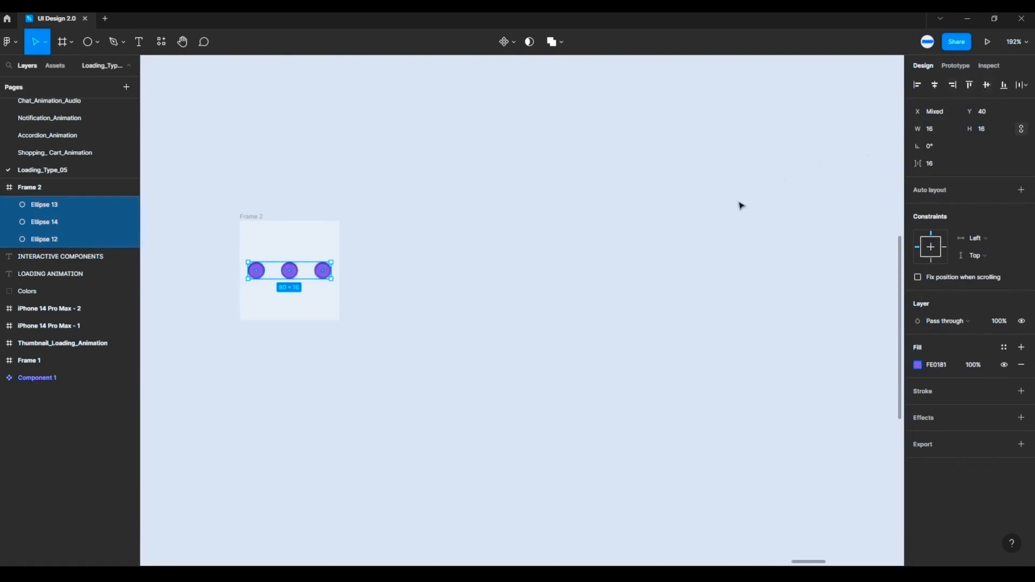
click(536, 287)
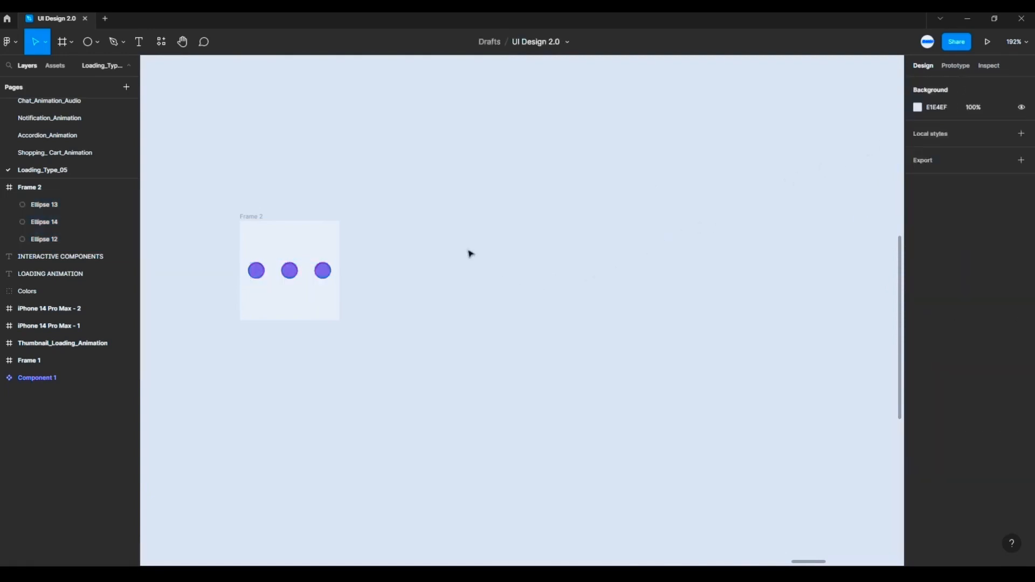
- Duplicate the three-circle frame to the right with a 20 px gap and raise the copy's left circle to Y 30
click(251, 218)
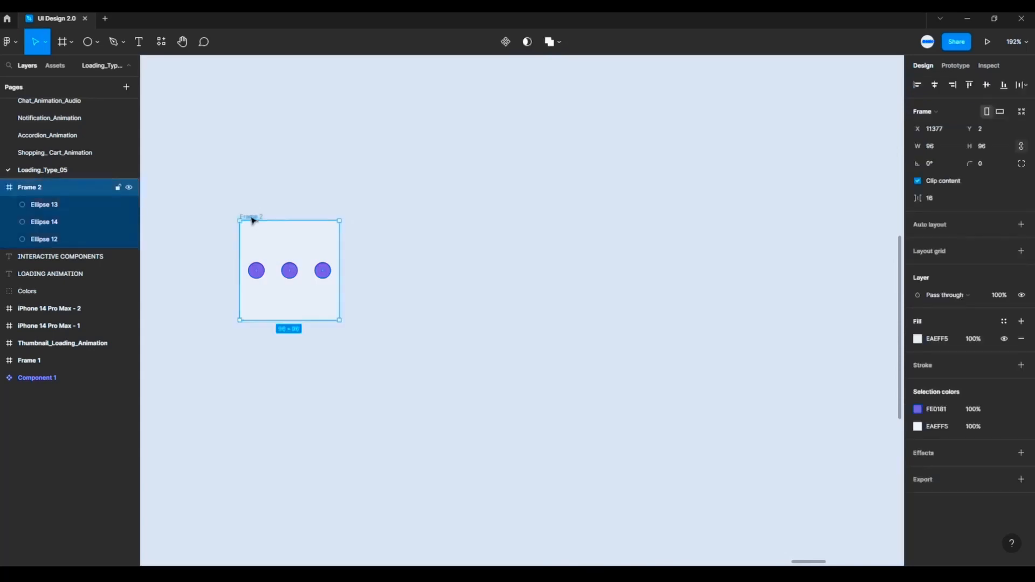
drag(251, 217, 374, 220)
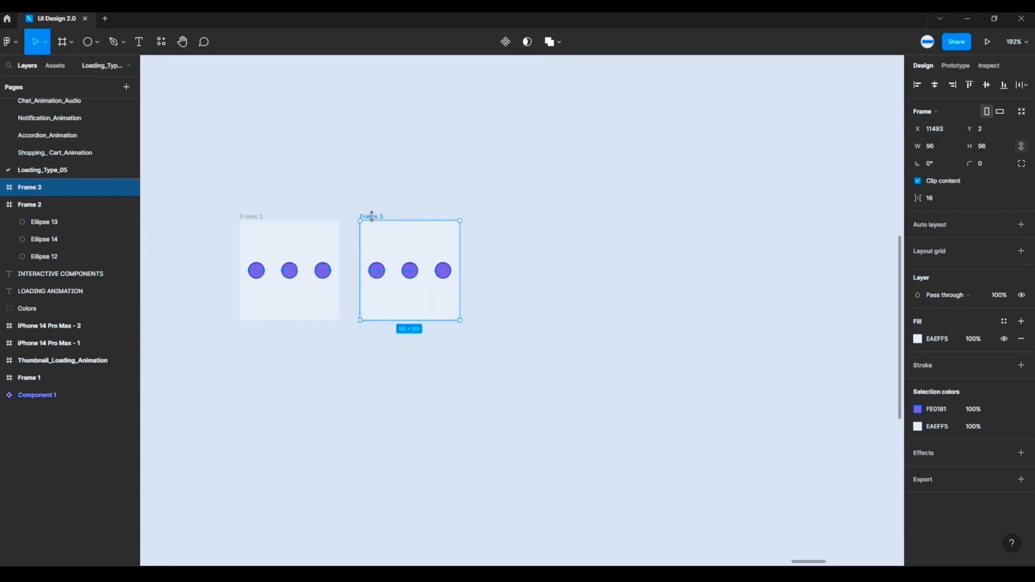
scroll(380, 203, up, 3)
scroll(380, 203, up, 4)
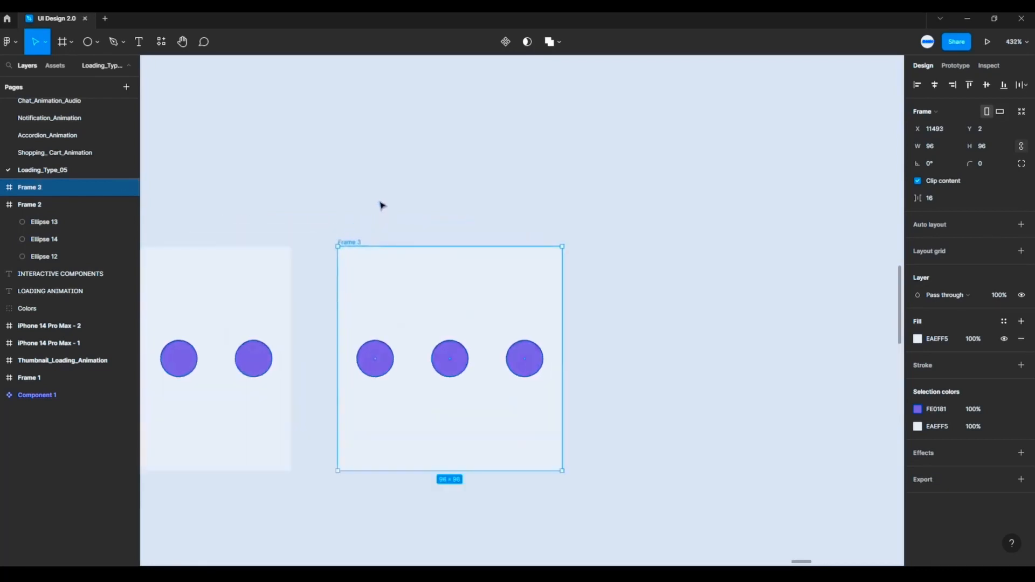
drag(381, 204, 488, 102)
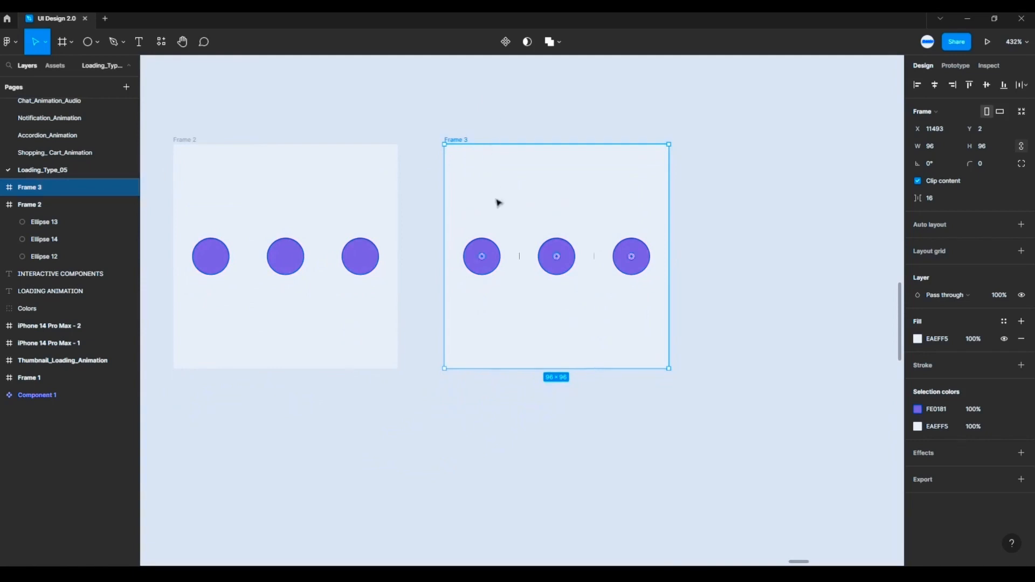
click(489, 256)
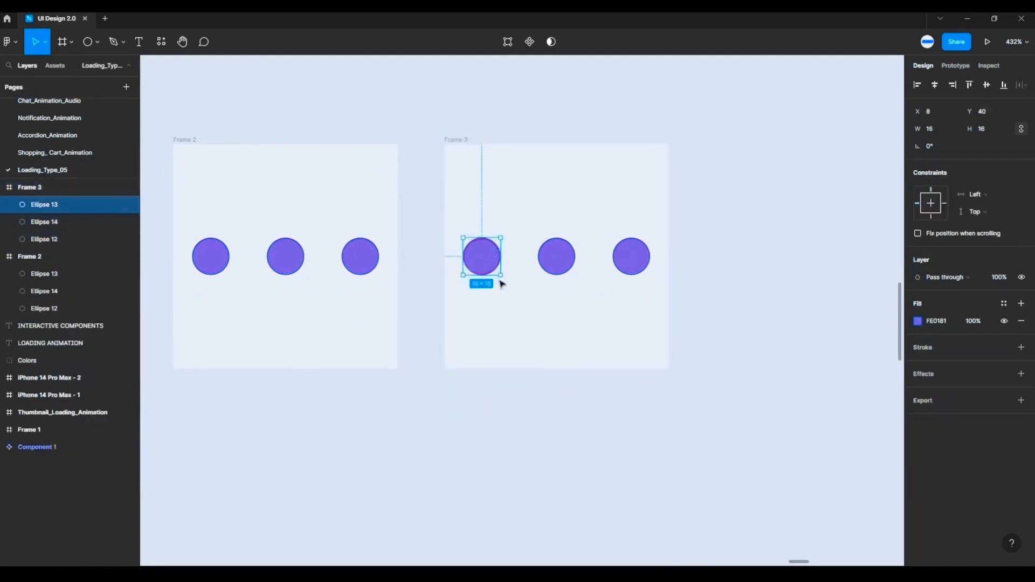
key(shift+Up)
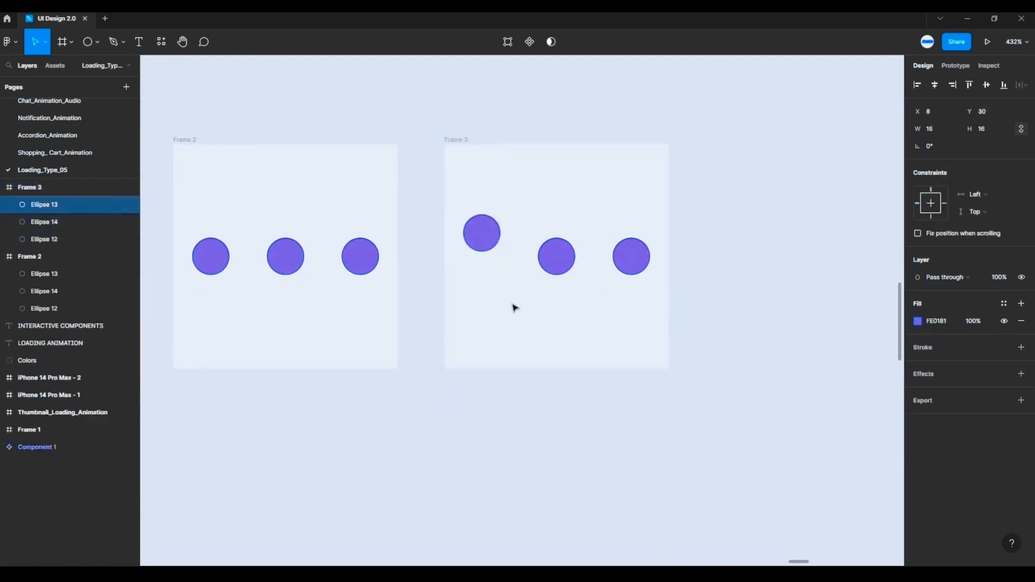
click(572, 120)
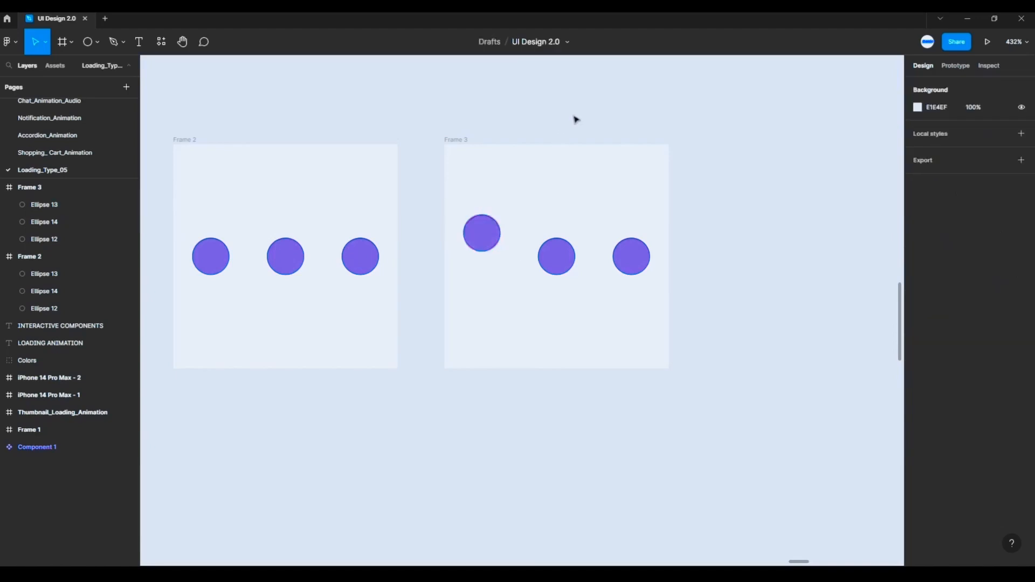
- Duplicate Frame 3 to the right with a 20 px gap and raise the copy's middle circle to Y 30
drag(575, 118, 549, 106)
click(442, 130)
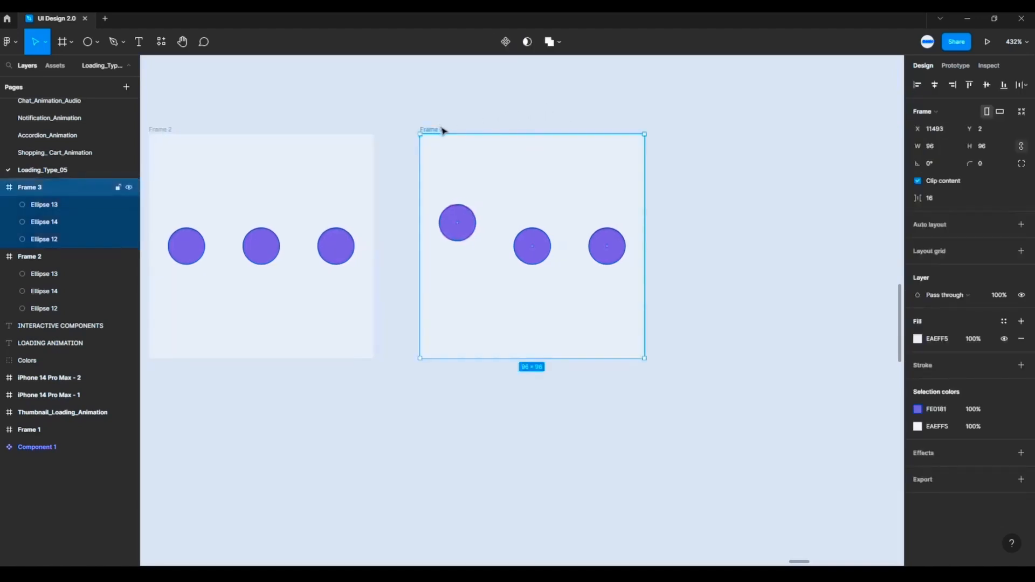
drag(444, 131, 714, 129)
scroll(670, 111, right, 4)
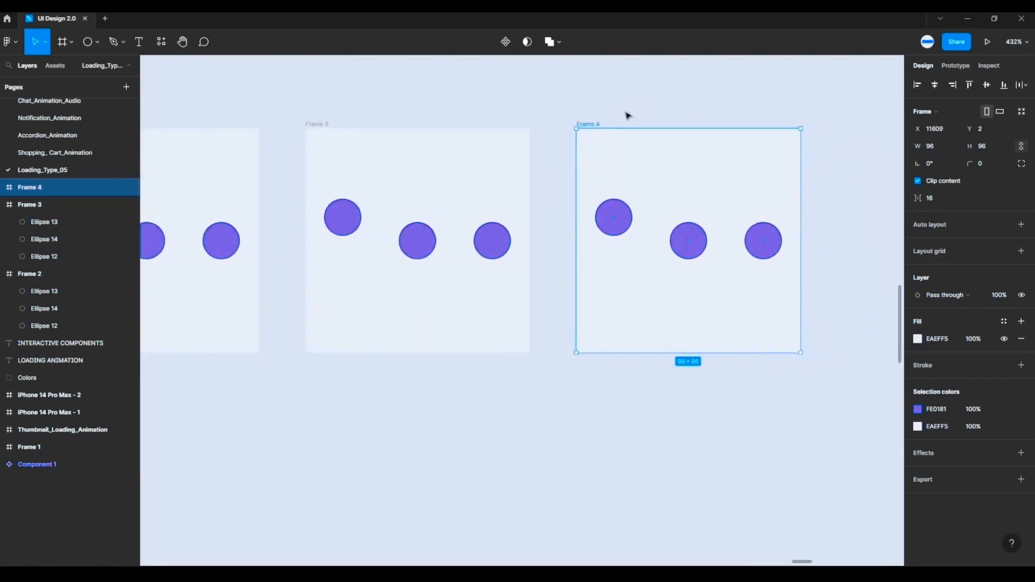
click(691, 243)
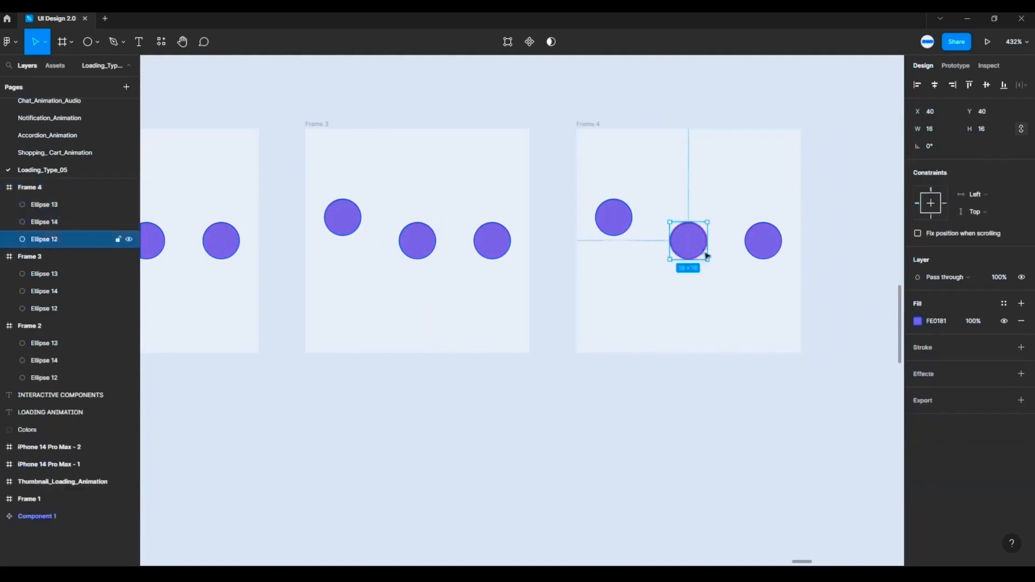
key(shift+Up)
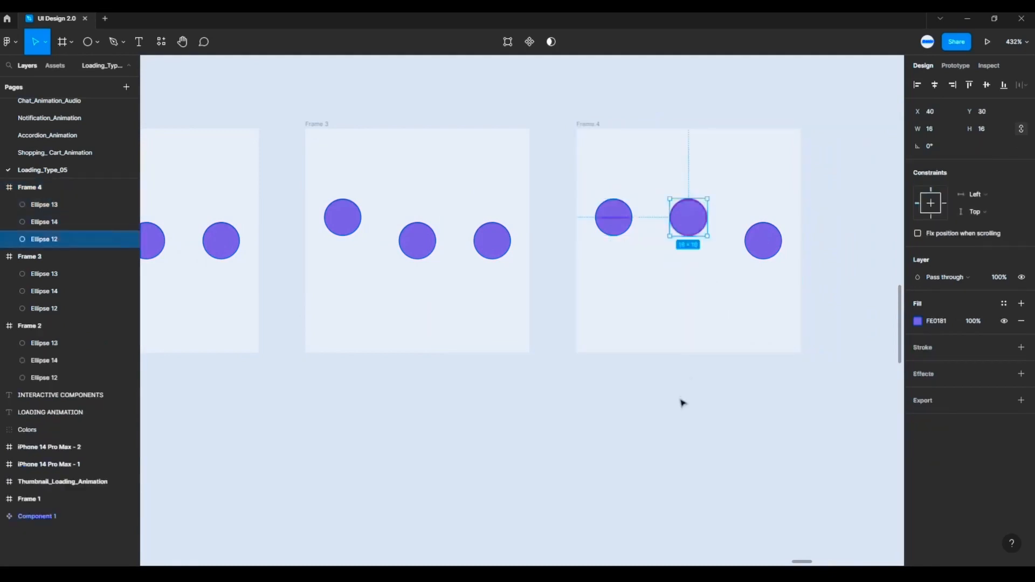
- Duplicate Frame 4 to the right with a 20 px gap
scroll(682, 403, down, 5)
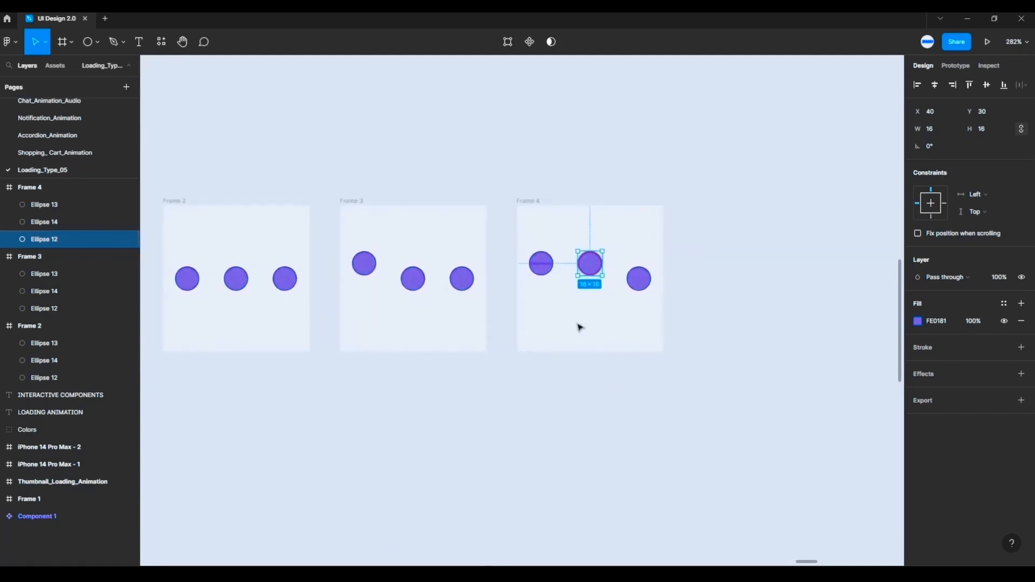
click(536, 194)
click(531, 201)
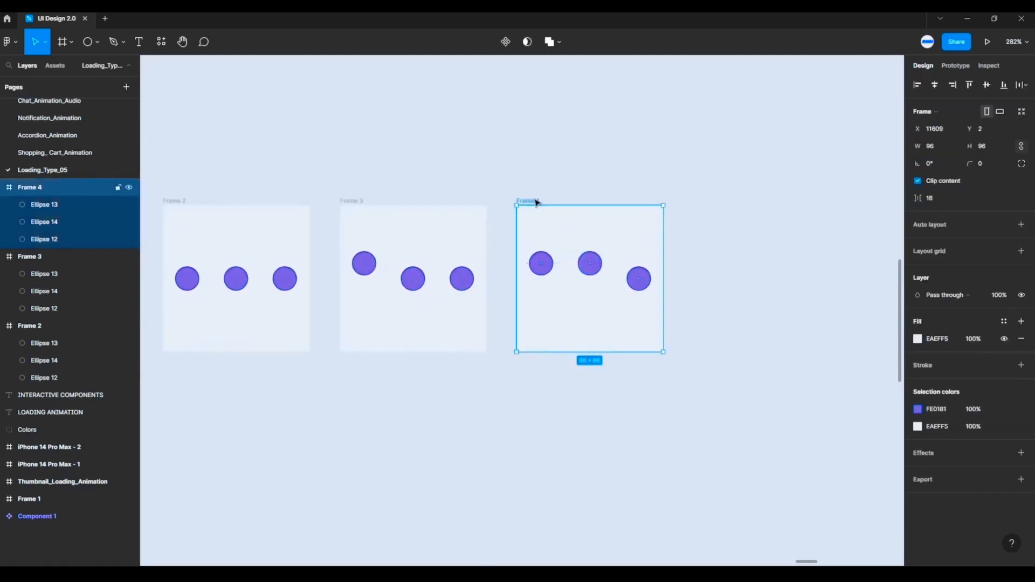
drag(535, 202, 712, 203)
- In Frame 5, lower the left circle to Y 40 and raise the right circle to Y 30
click(719, 264)
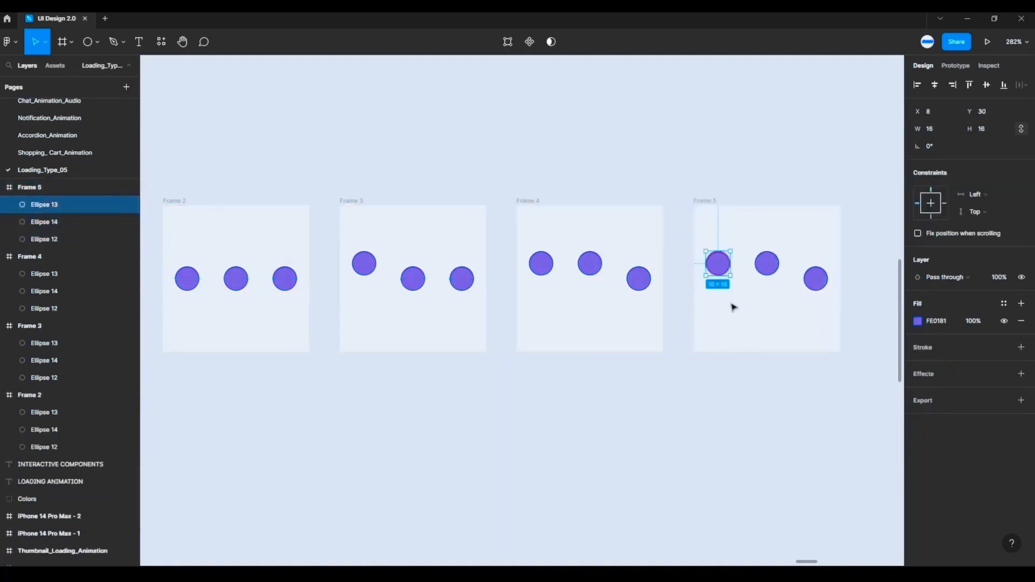
key(shift+Down)
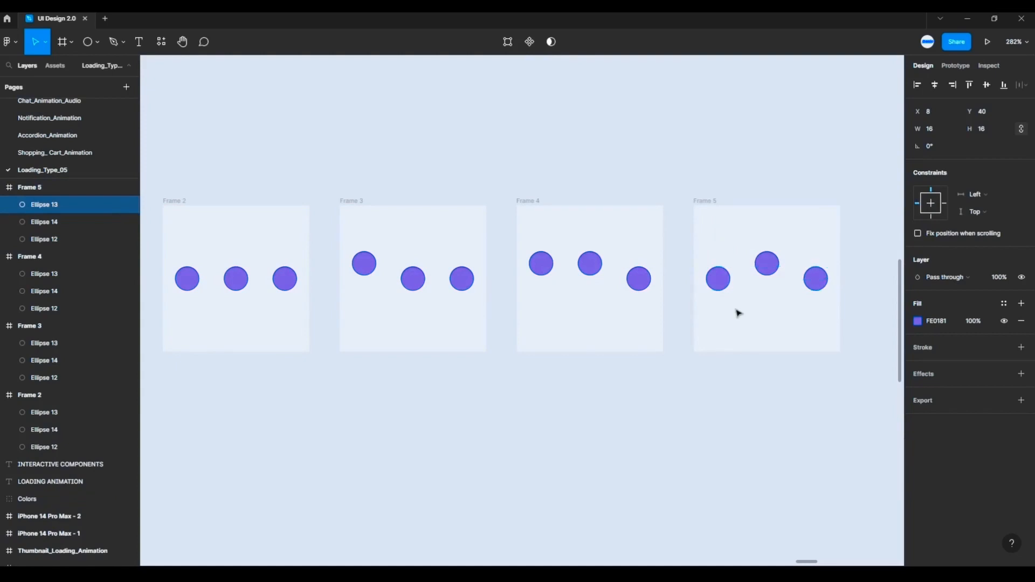
click(813, 278)
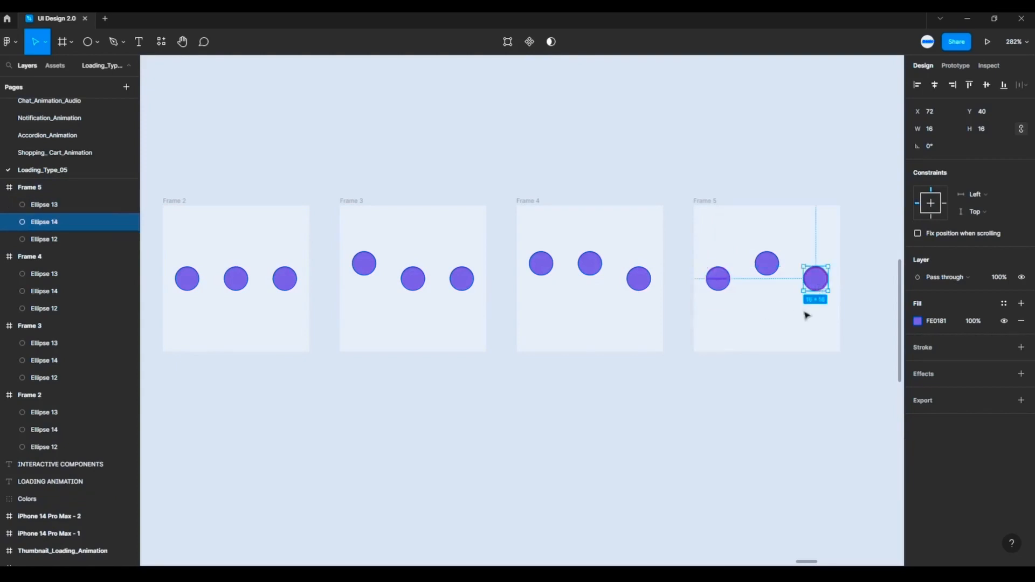
key(shift+Up)
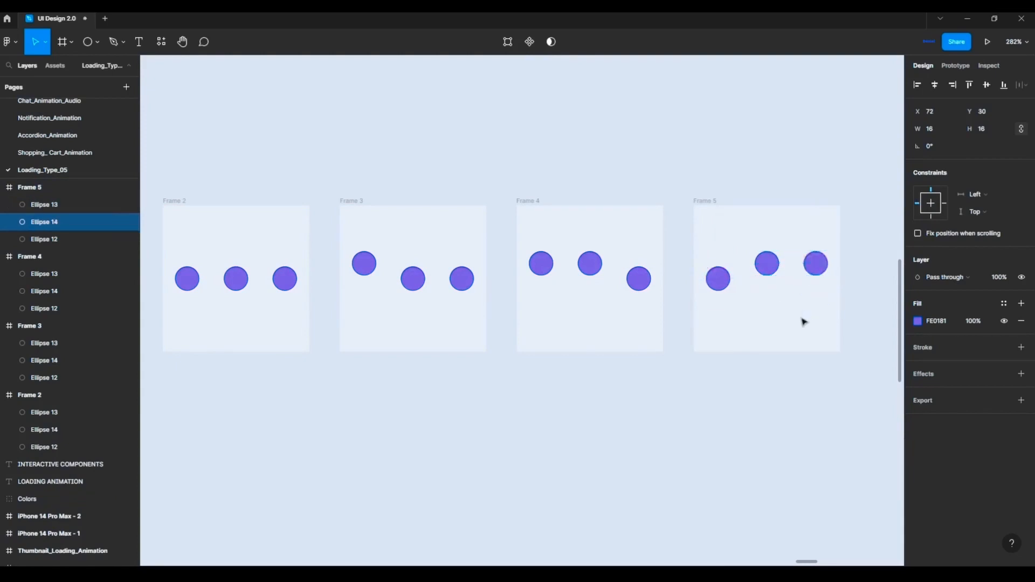
click(785, 187)
- Duplicate Frame 5 to the right with a 20 px gap and lower the copy's middle circle to Y 40
scroll(785, 187, down, 2)
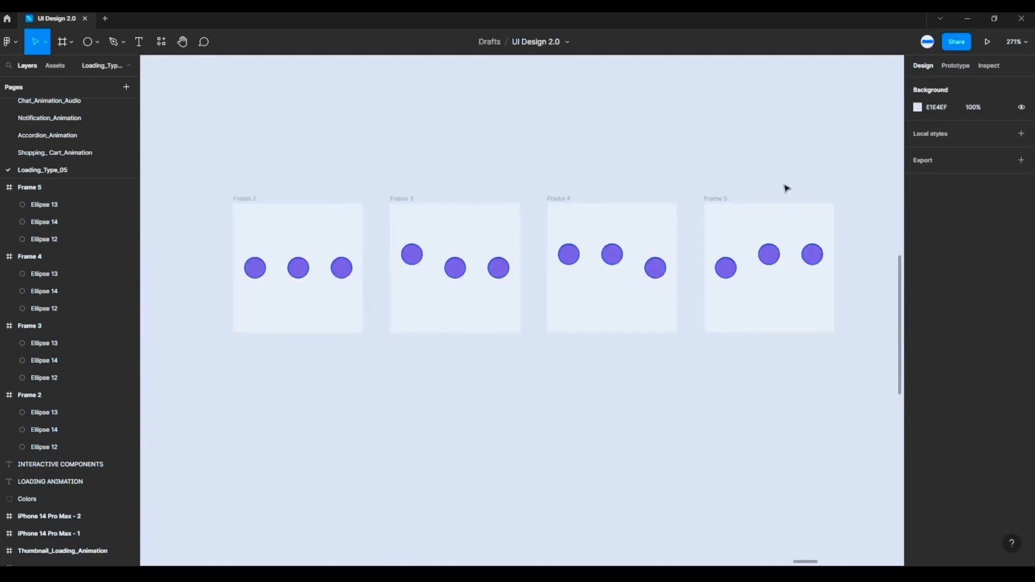
drag(785, 188, 699, 191)
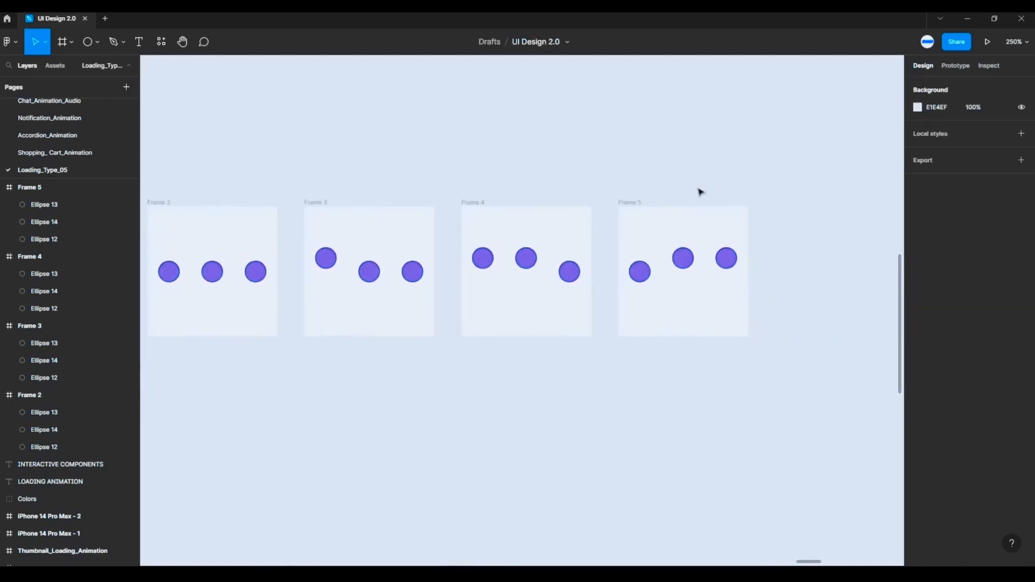
click(636, 203)
drag(636, 204, 786, 201)
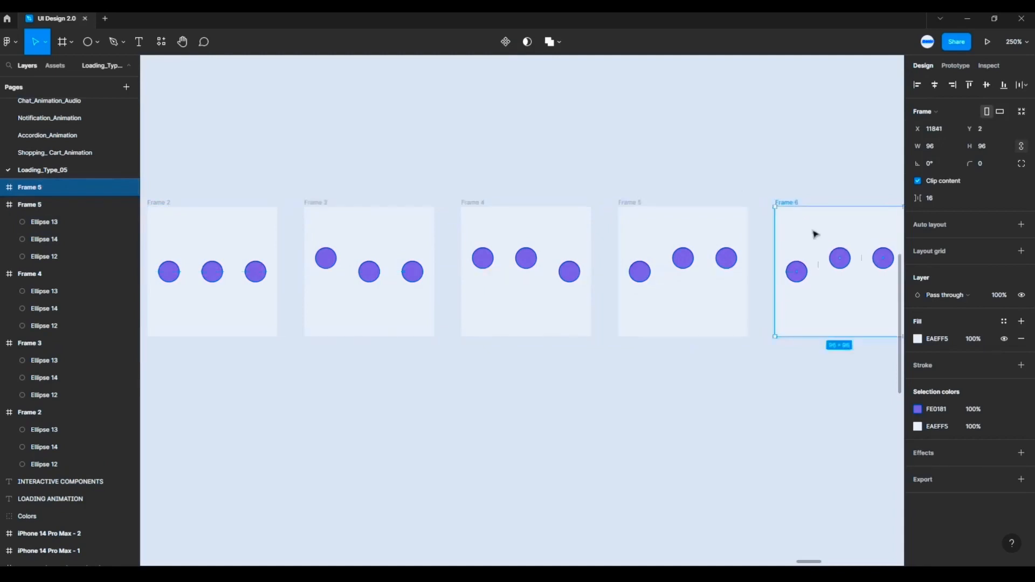
scroll(801, 229, down, 1)
scroll(802, 229, down, 2)
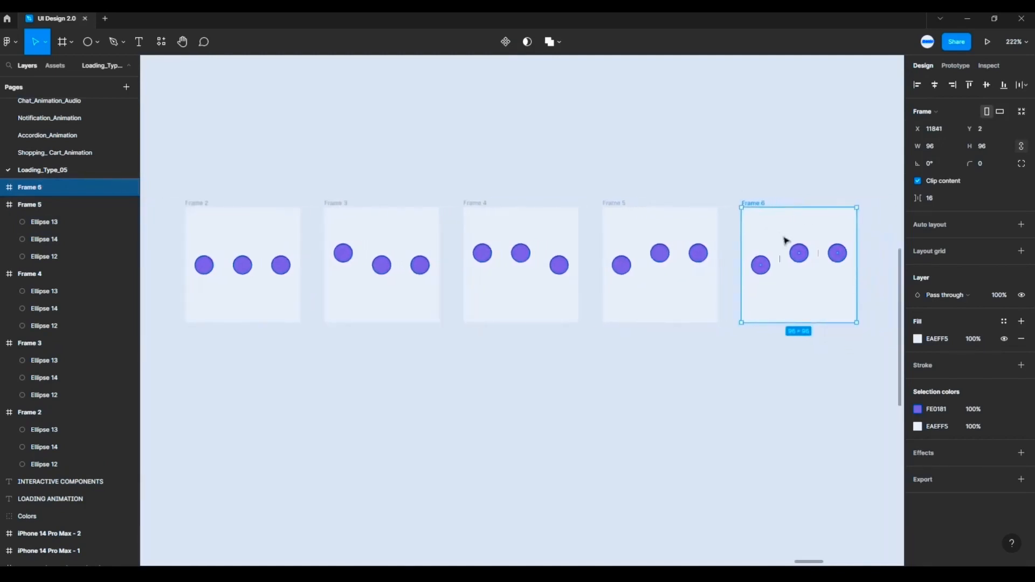
click(800, 256)
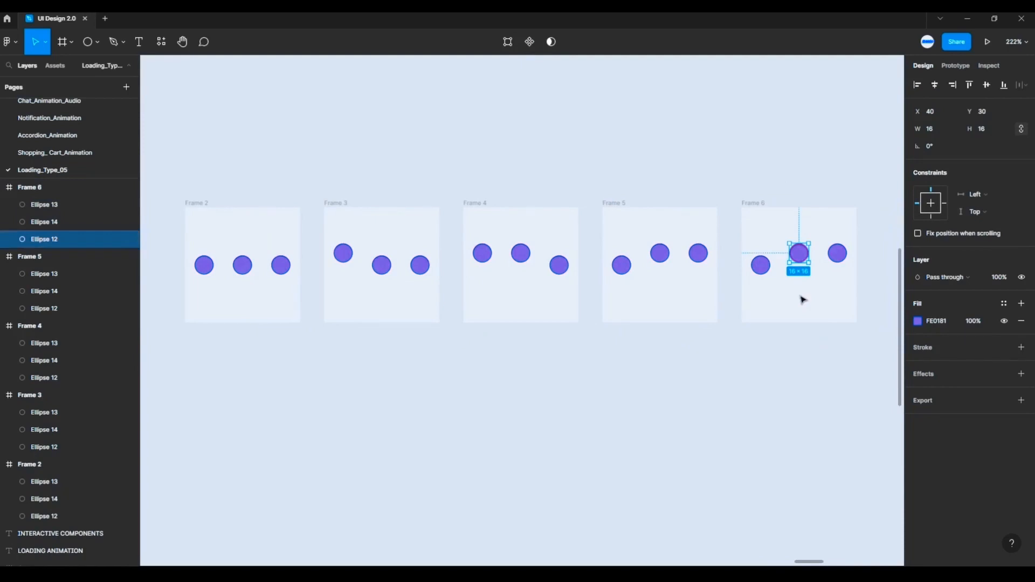
key(shift+Down)
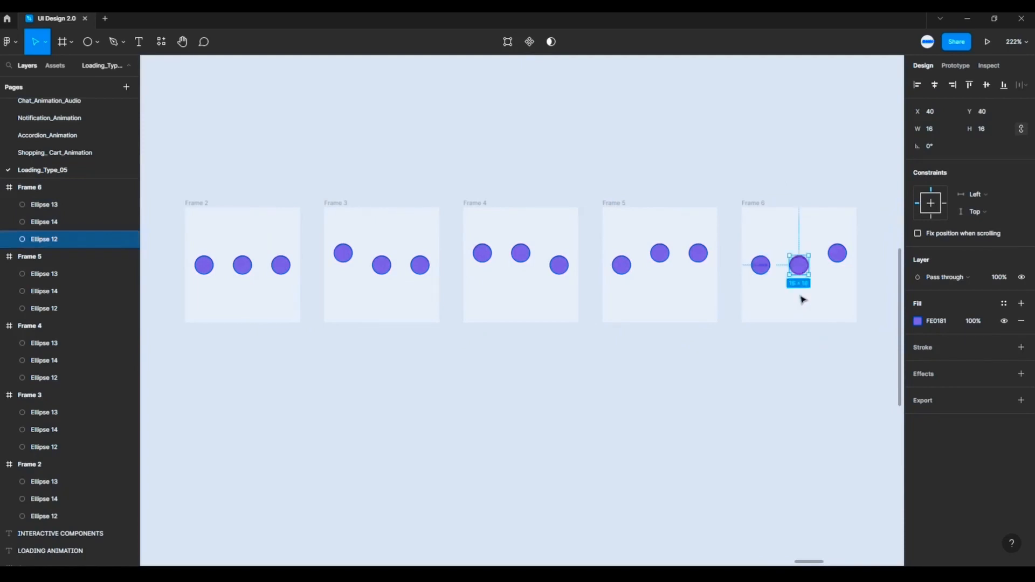
- Duplicate Frame 6 to the right with a 20 px gap and lower the copy's right circle to Y 40
scroll(827, 319, down, 2)
scroll(807, 348, right, 3)
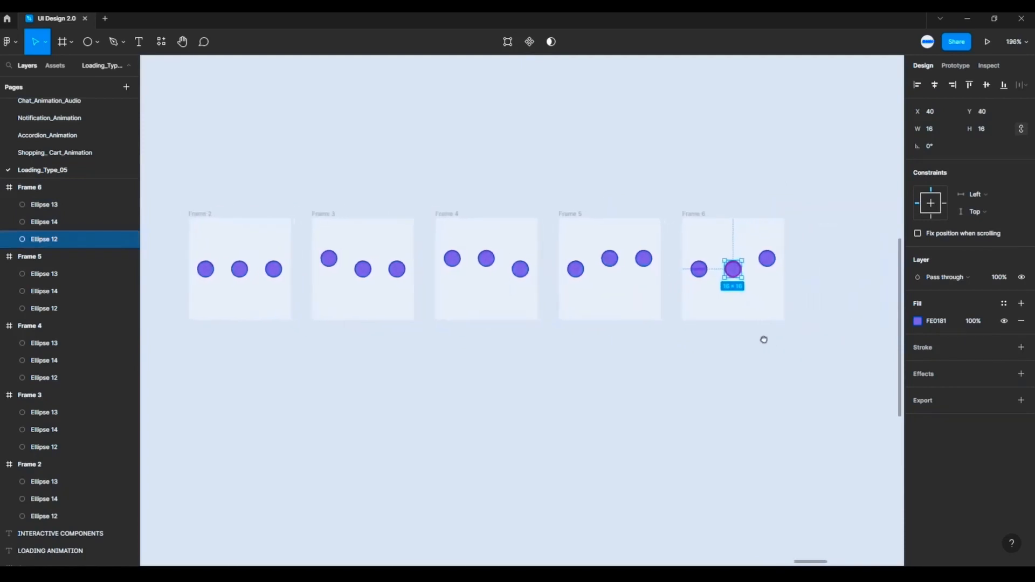
click(717, 190)
click(680, 216)
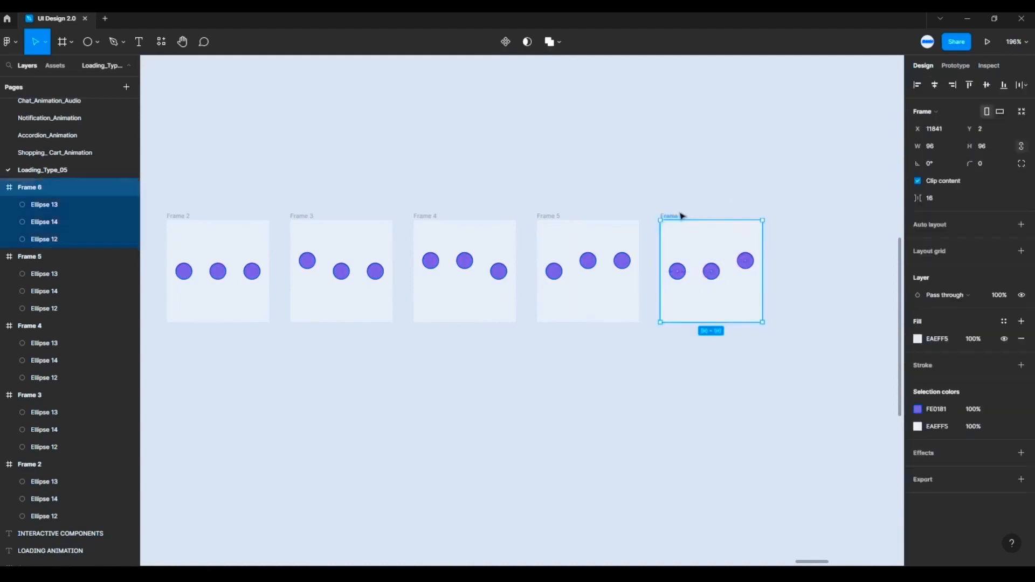
drag(681, 216, 806, 218)
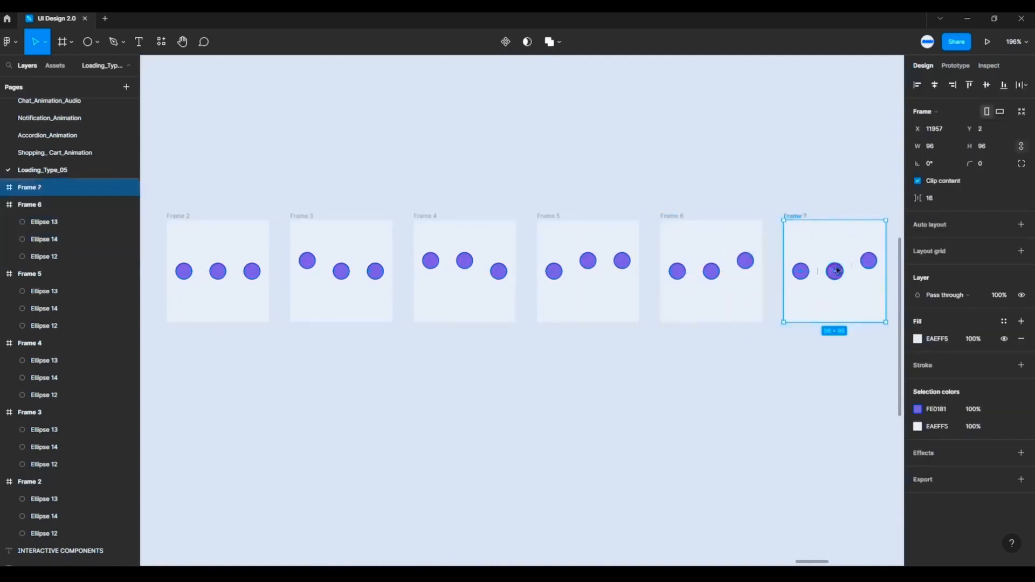
click(868, 260)
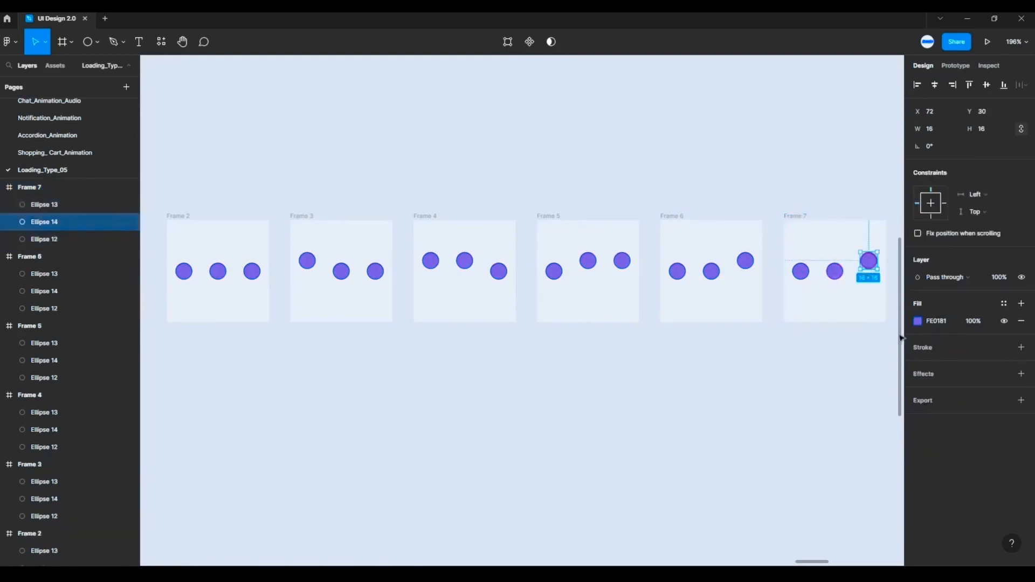
key(shift+Down)
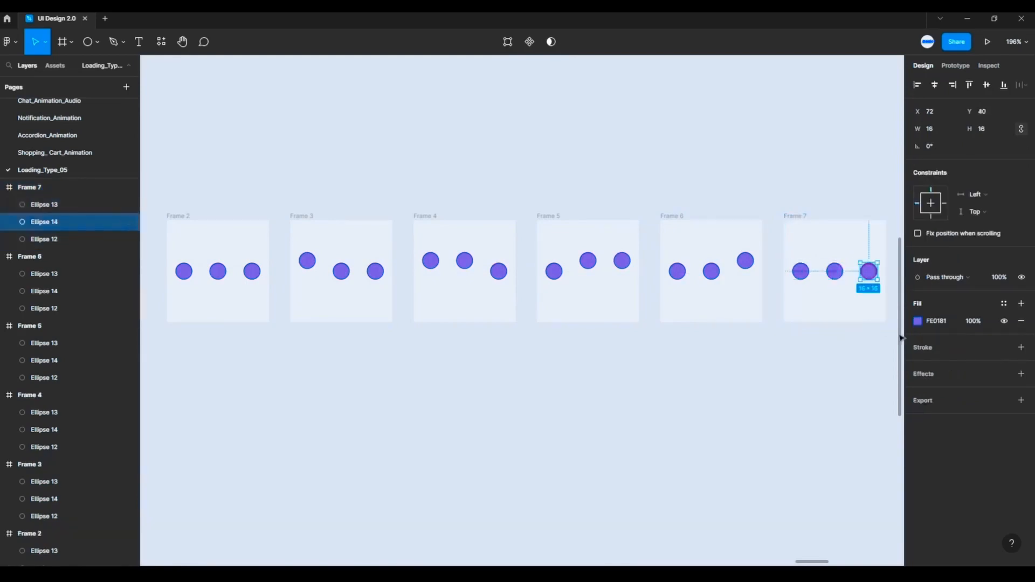
- Select Frames 2 through 7 together and turn each of them into its own component
click(645, 170)
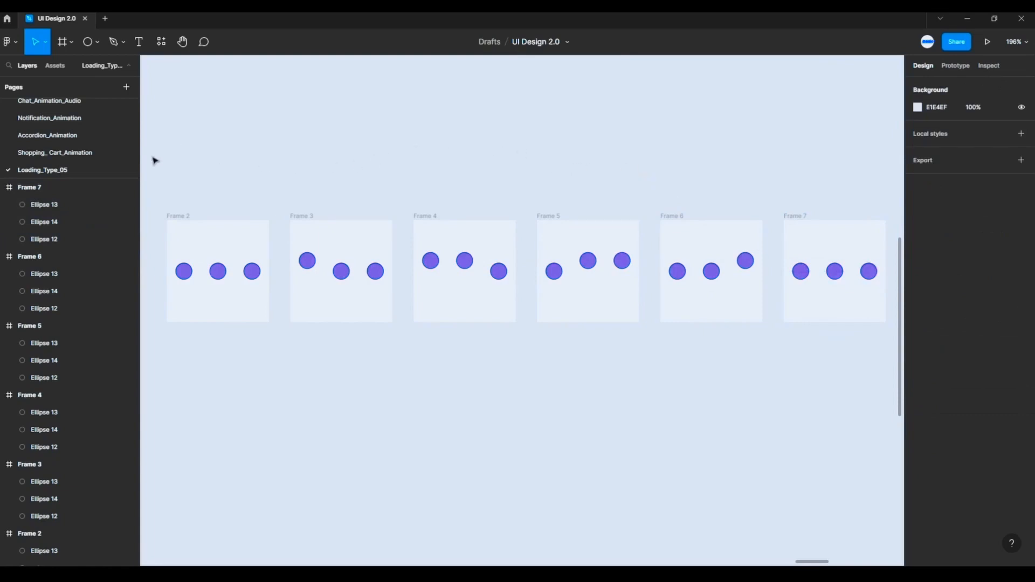
drag(153, 157, 898, 386)
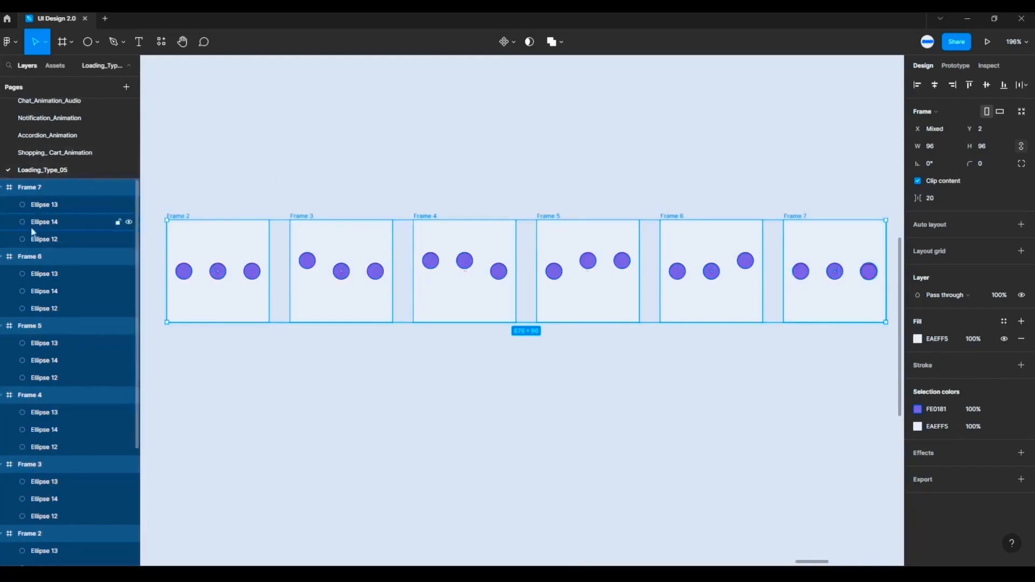
scroll(41, 287, down, 2)
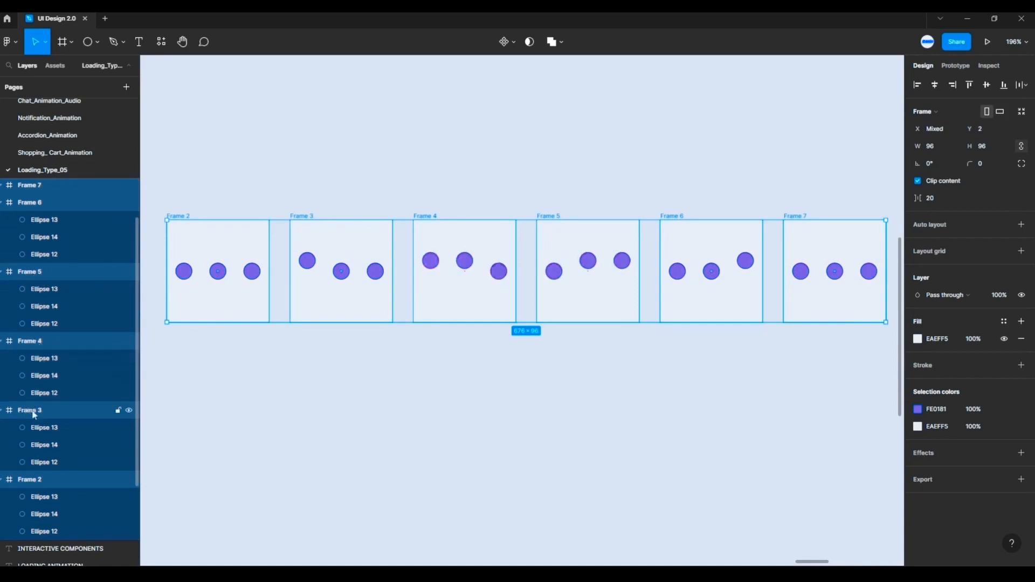
scroll(72, 453, up, 2)
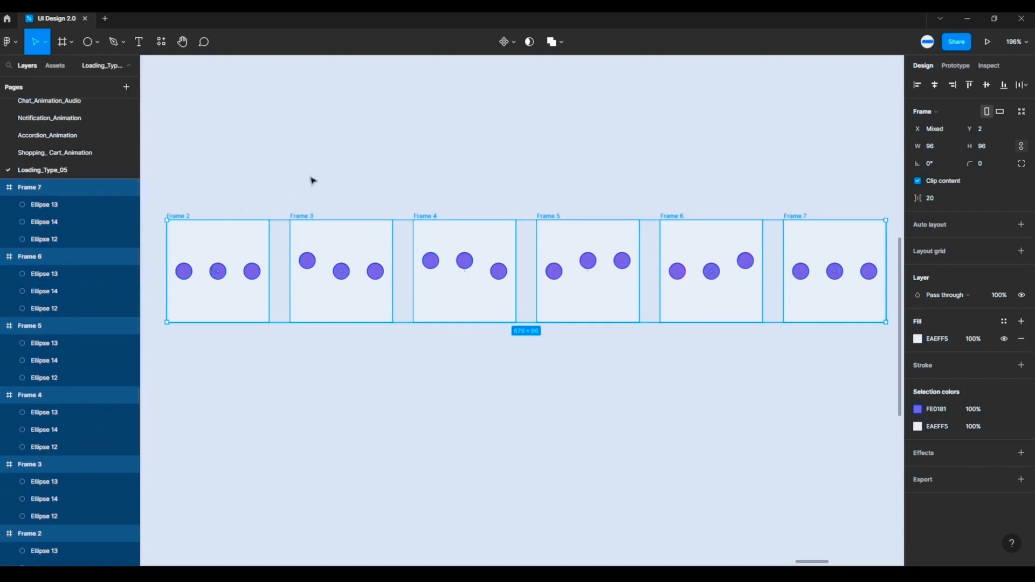
click(515, 42)
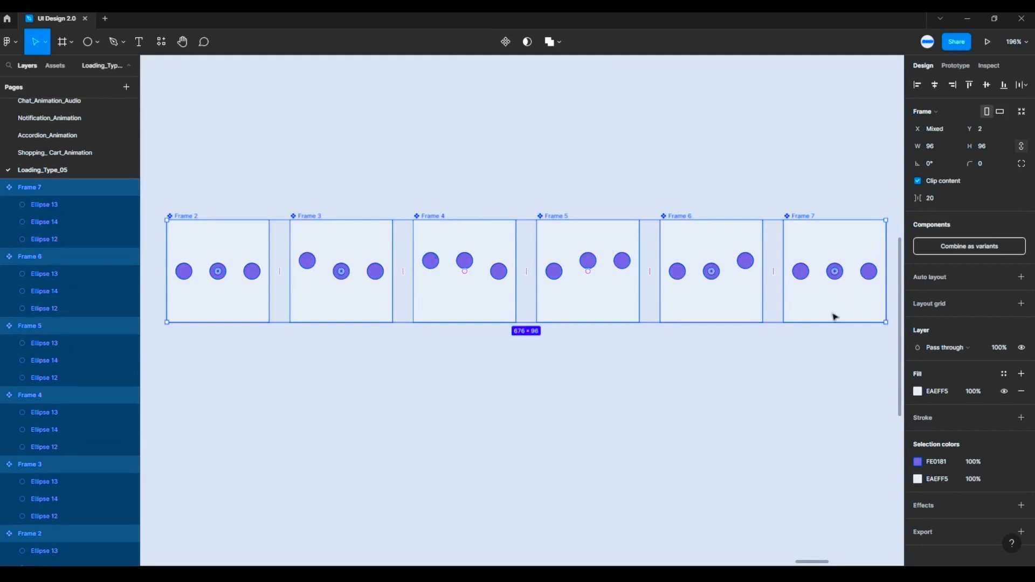
- Combine the six frame components, Frame 2 through Frame 7, as variants of one component set
click(566, 391)
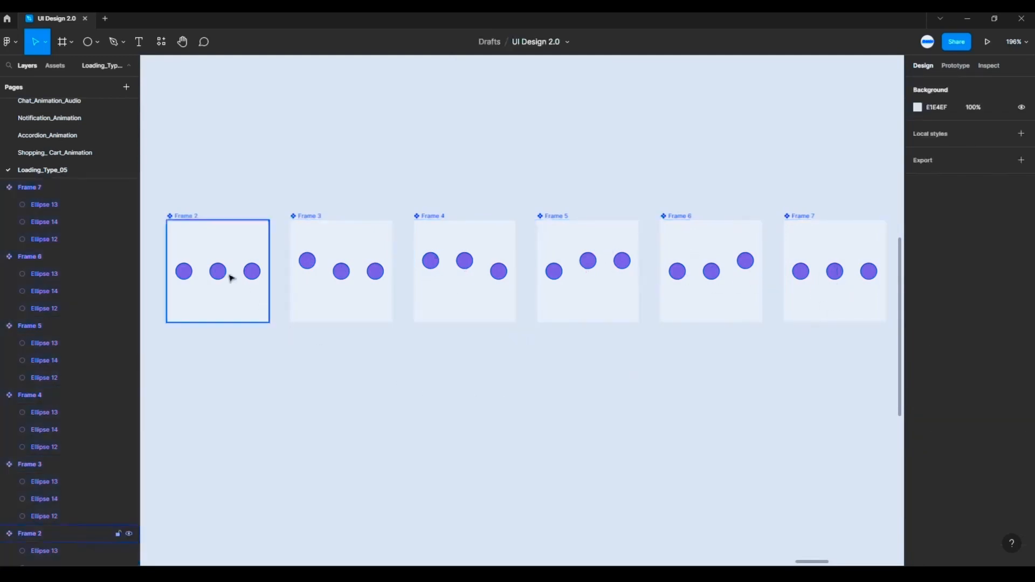
drag(154, 171, 895, 369)
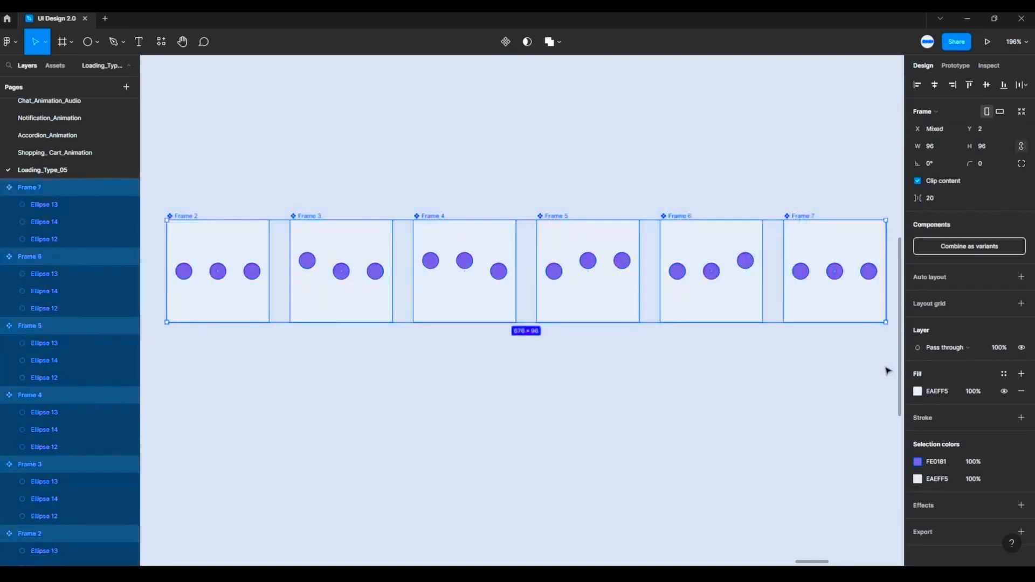
click(976, 254)
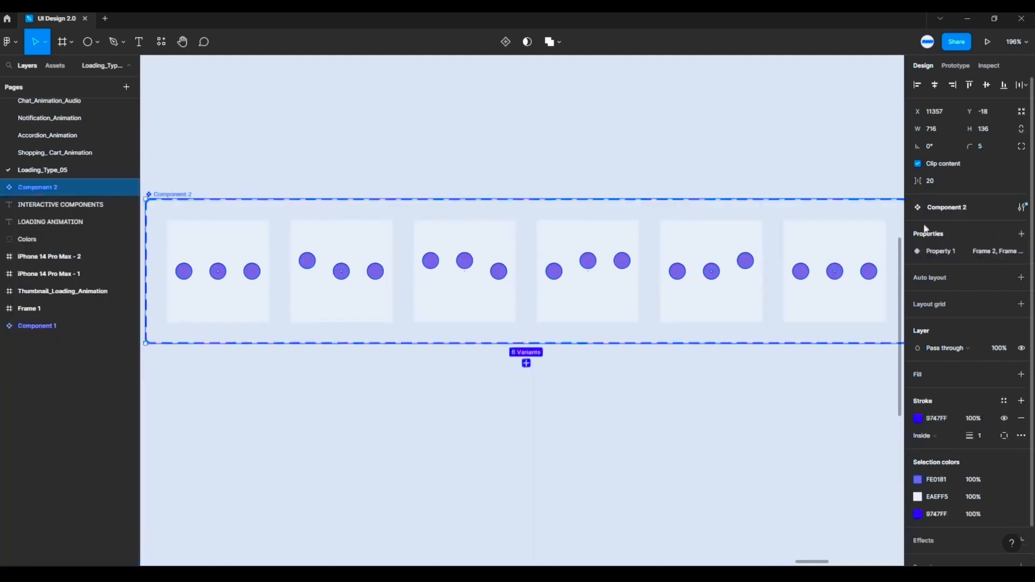
click(754, 159)
- Add a prototype connection from the Frame 2 variant to the Frame 3 variant and set its trigger to After delay
scroll(755, 159, down, 2)
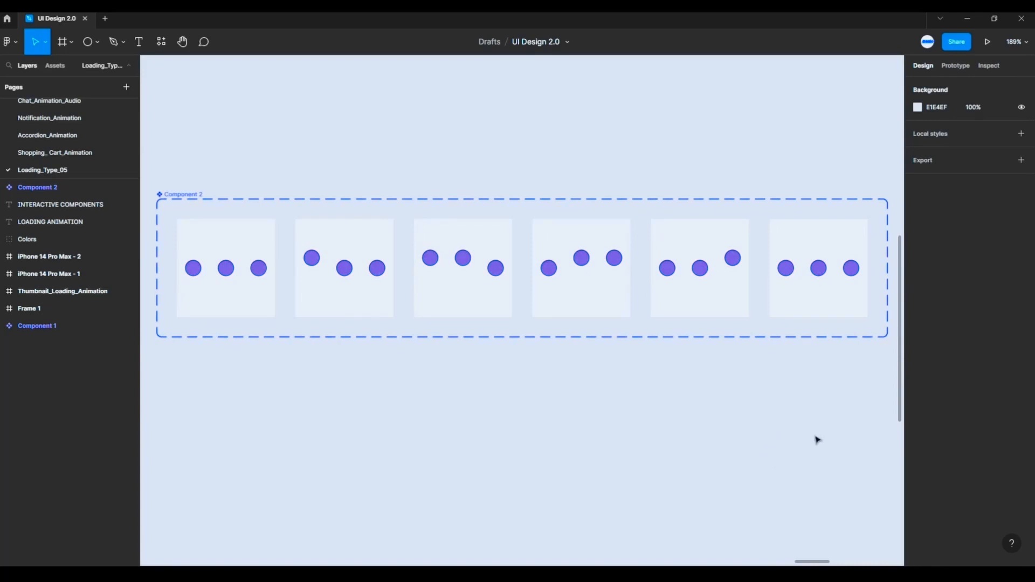
click(958, 73)
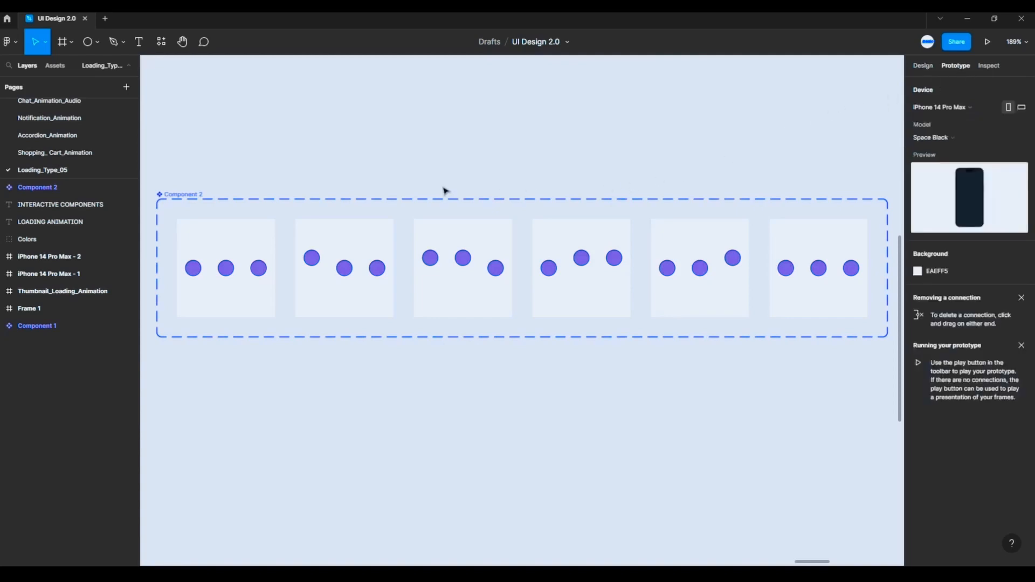
click(267, 231)
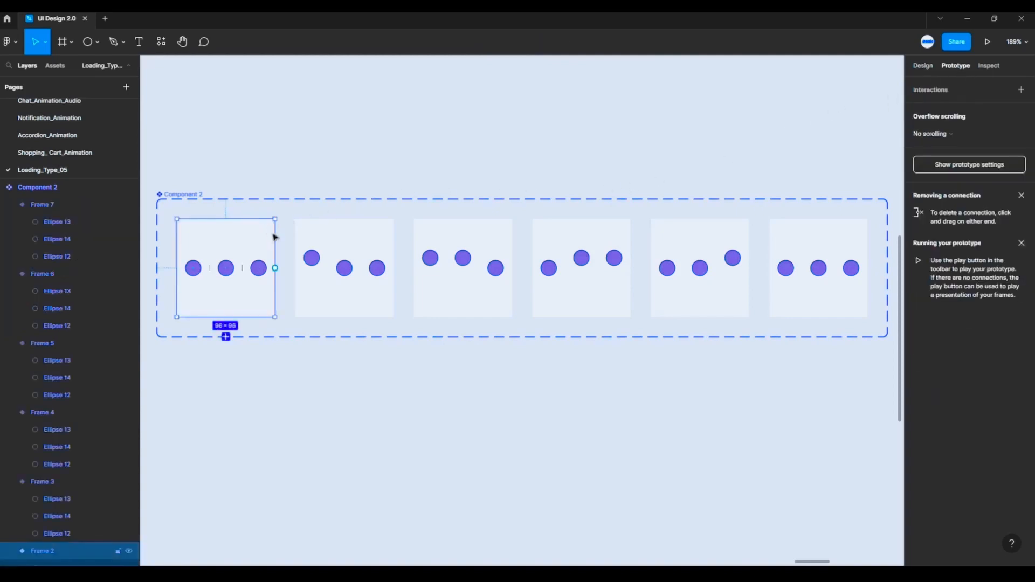
drag(275, 268, 303, 272)
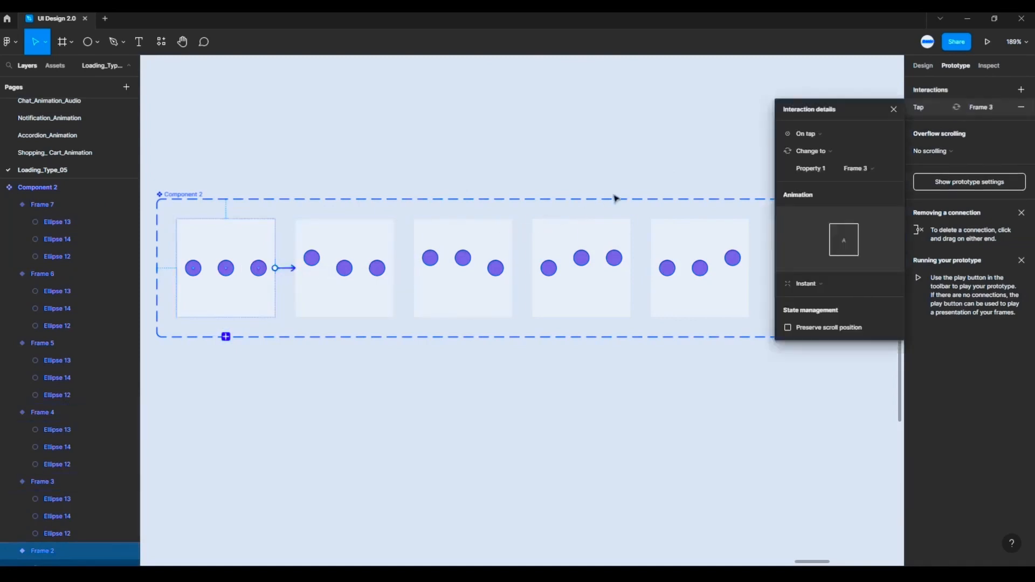
click(801, 141)
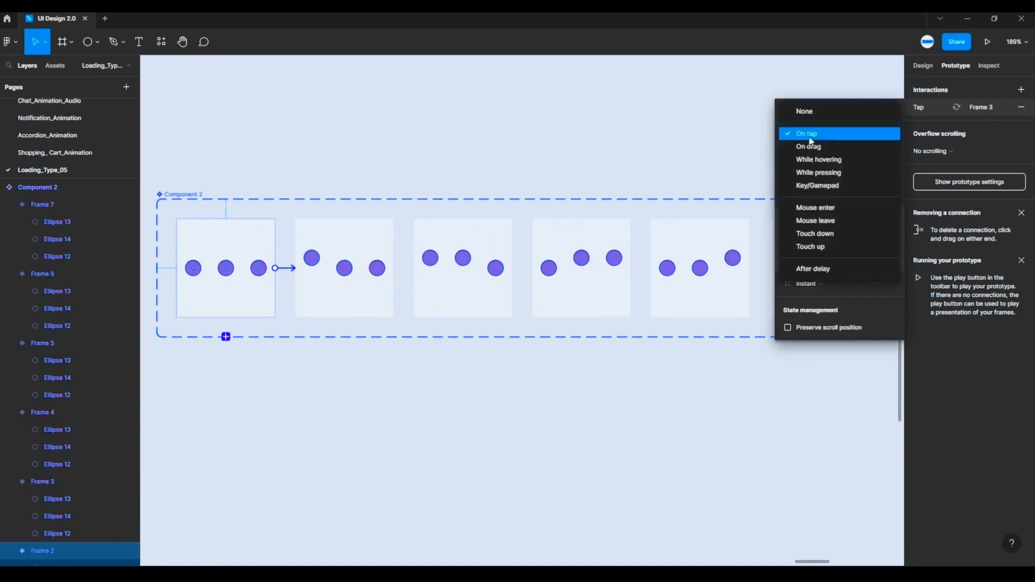
click(823, 269)
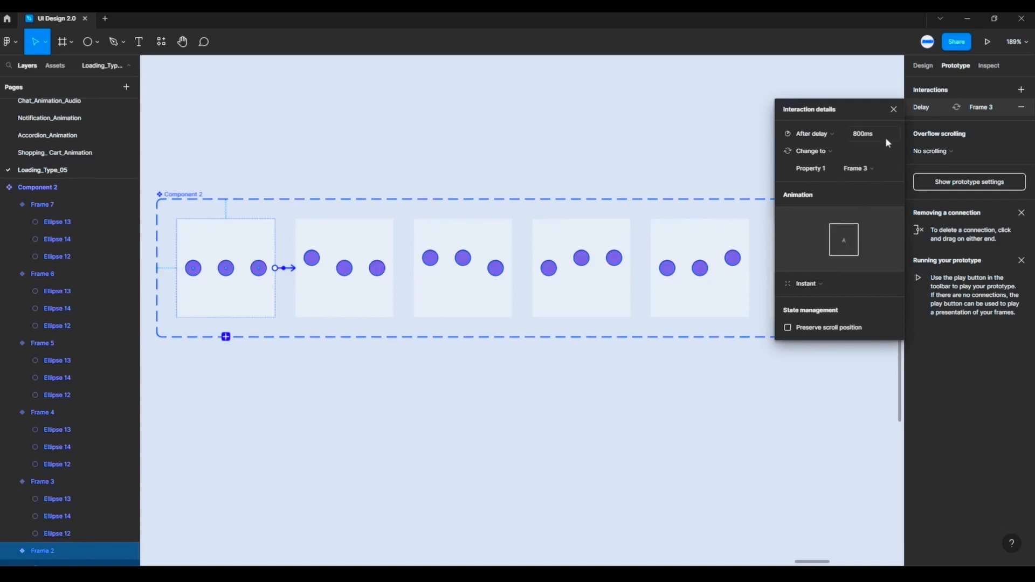
- Set the Frame 2 to Frame 3 transition to a 1 ms delay and a 150 ms Smart animate with Ease in and out
key(Return)
click(819, 282)
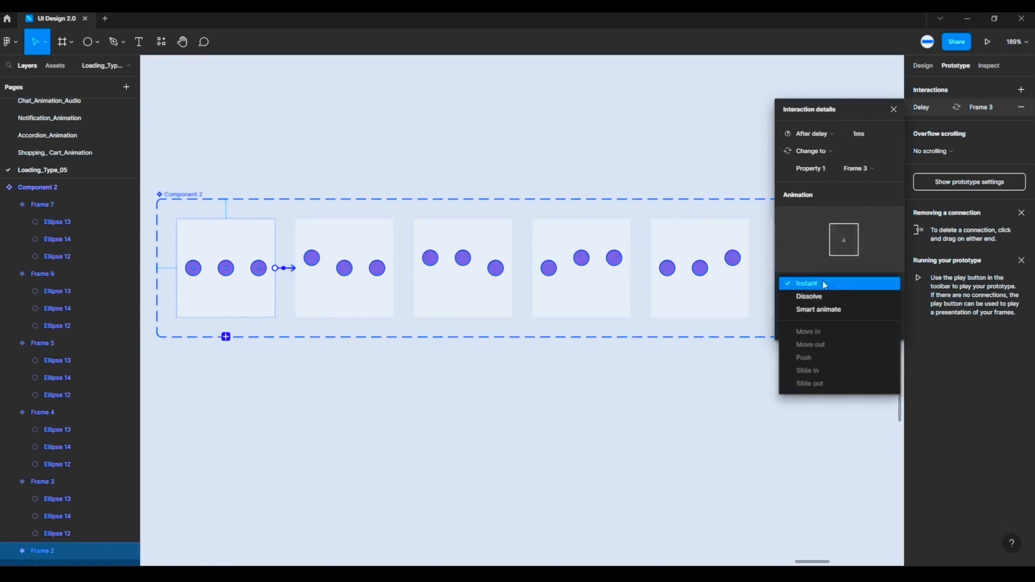
click(819, 310)
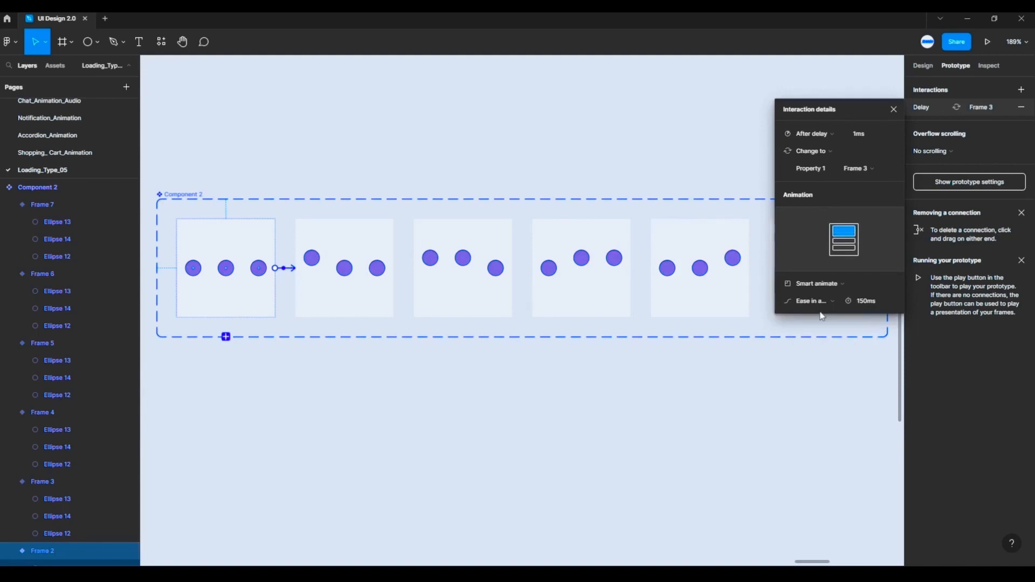
click(835, 301)
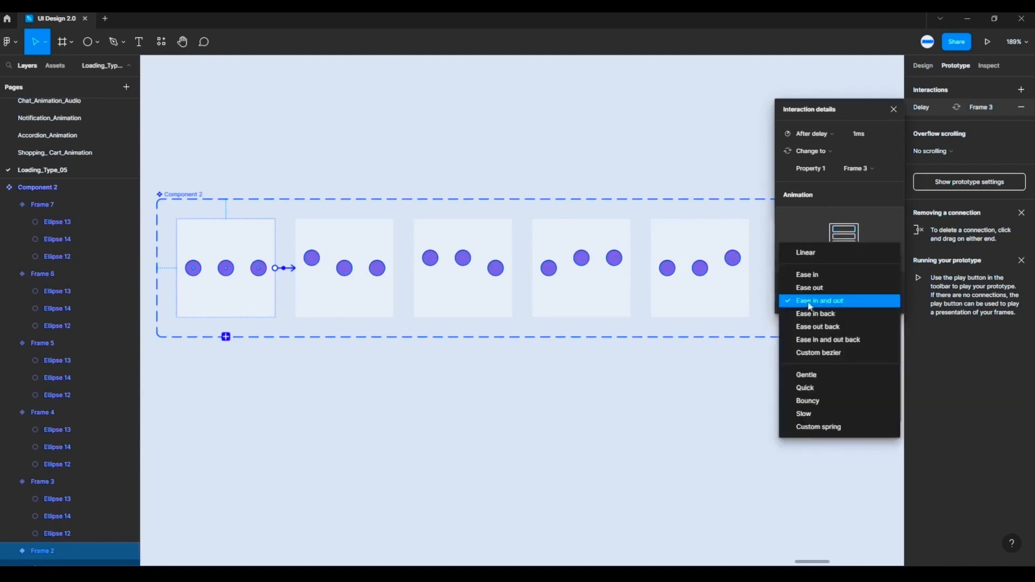
click(816, 305)
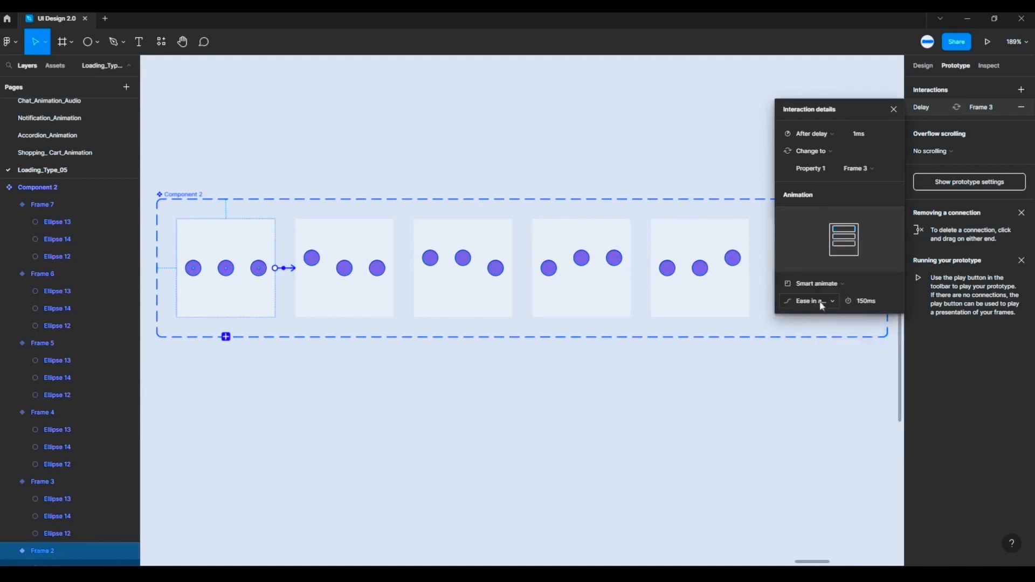
click(879, 299)
click(860, 354)
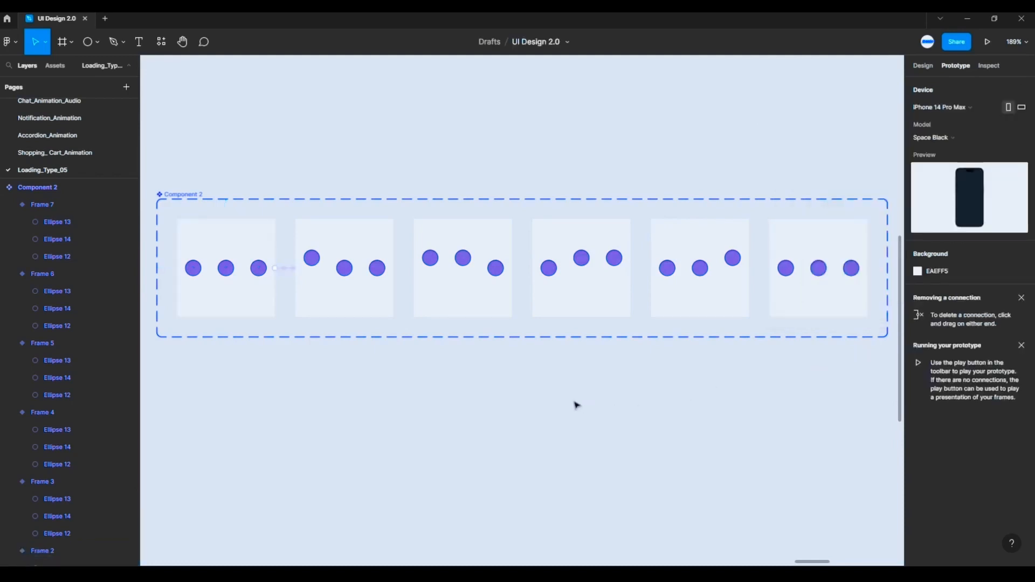
- Add a prototype connection from the Frame 3 variant to the Frame 4 variant, triggered after a 1 ms delay
click(375, 239)
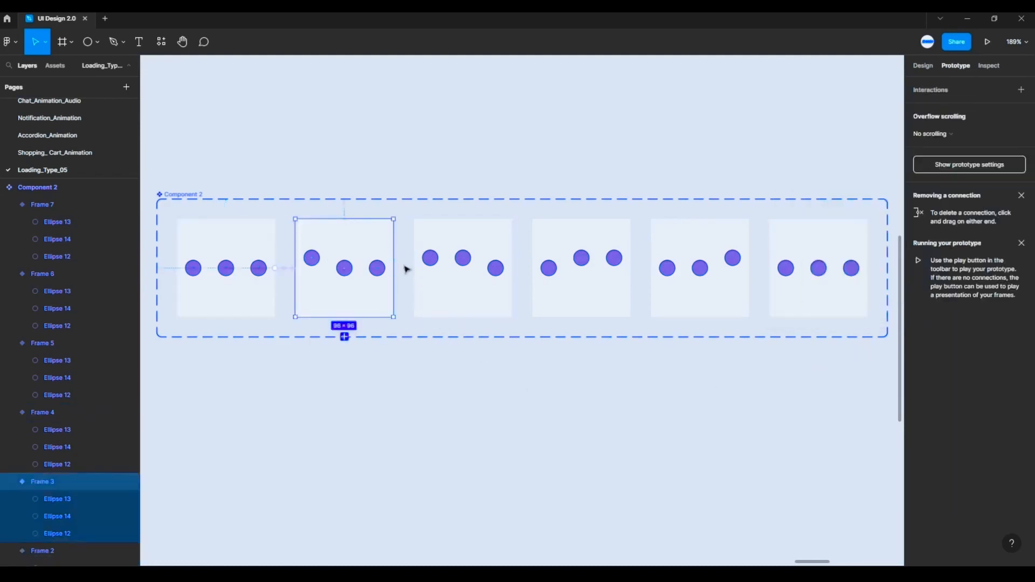
drag(394, 268, 431, 272)
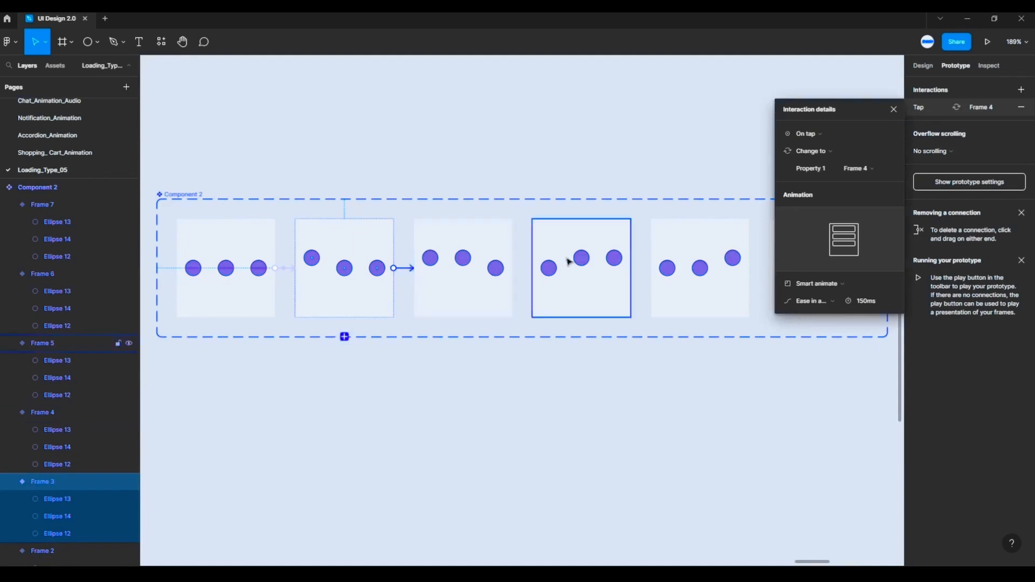
click(826, 138)
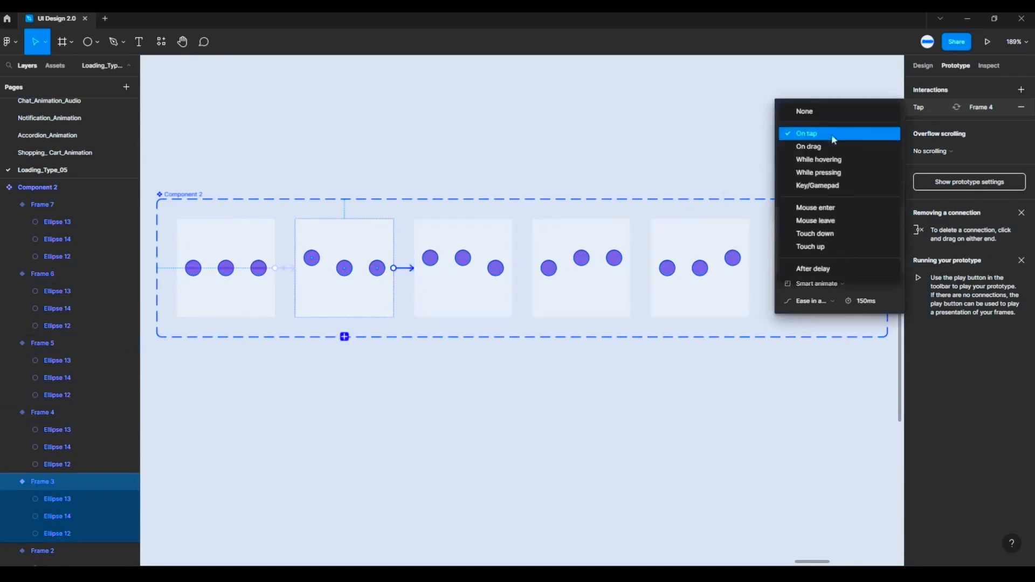
click(828, 269)
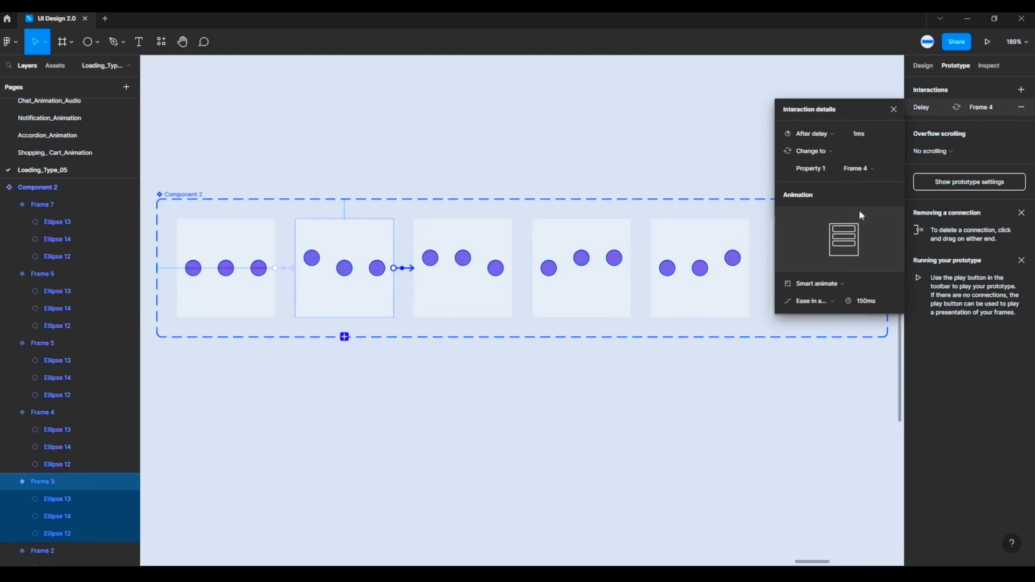
- Choose Smart animate with Ease in and out over 150 ms for the Frame 3 to Frame 4 transition
click(842, 283)
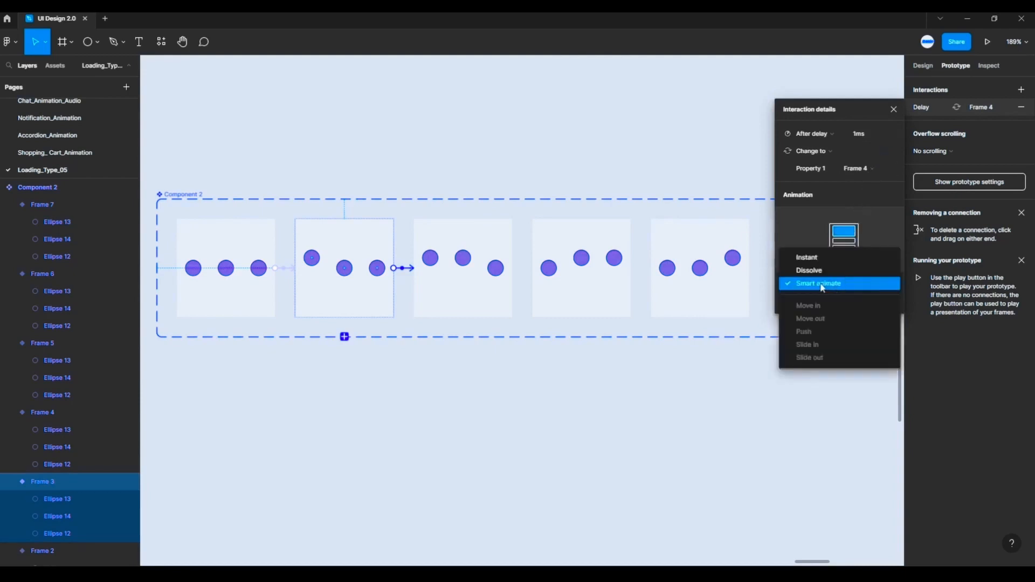
click(821, 286)
click(827, 302)
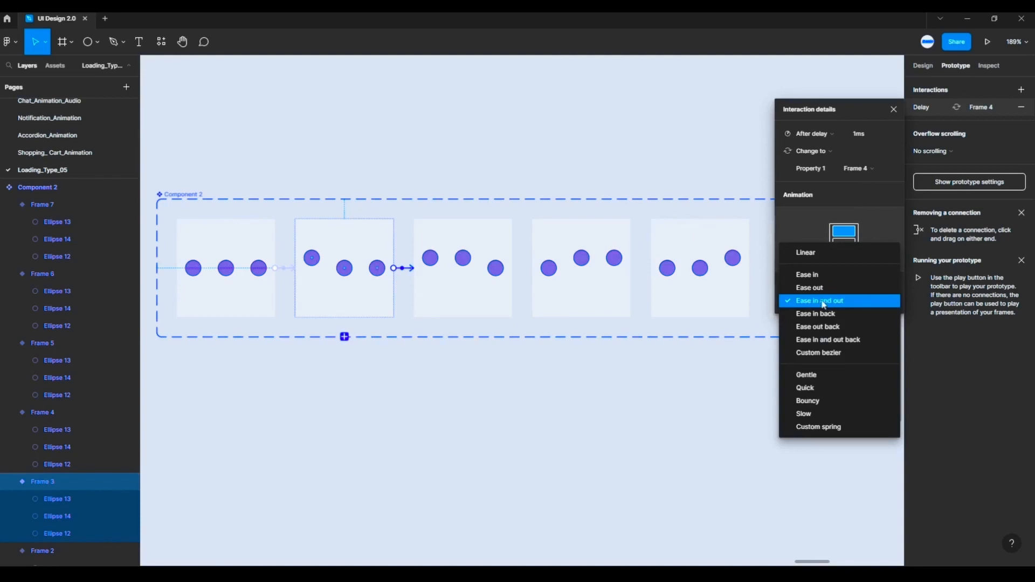
click(823, 303)
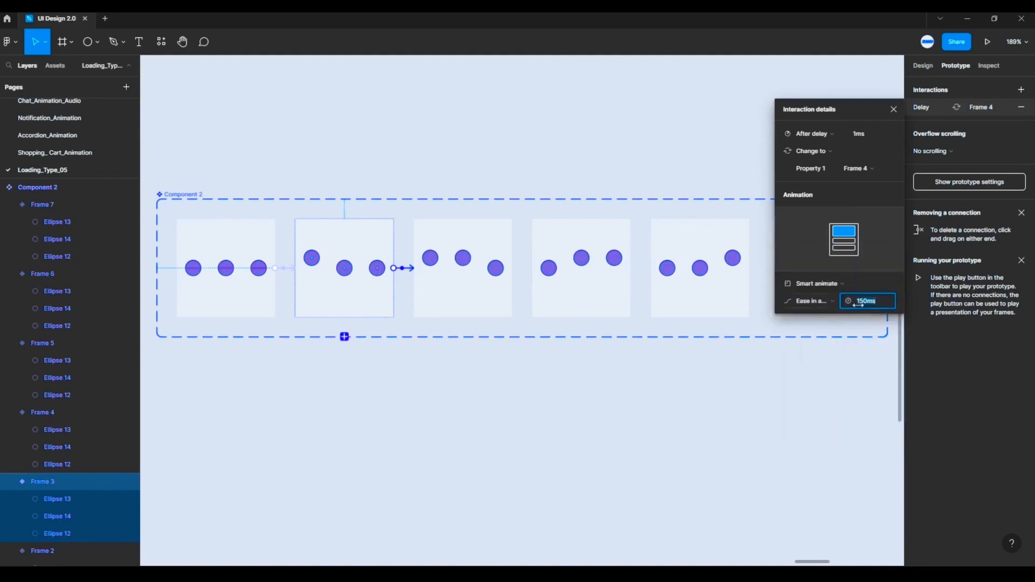
click(850, 373)
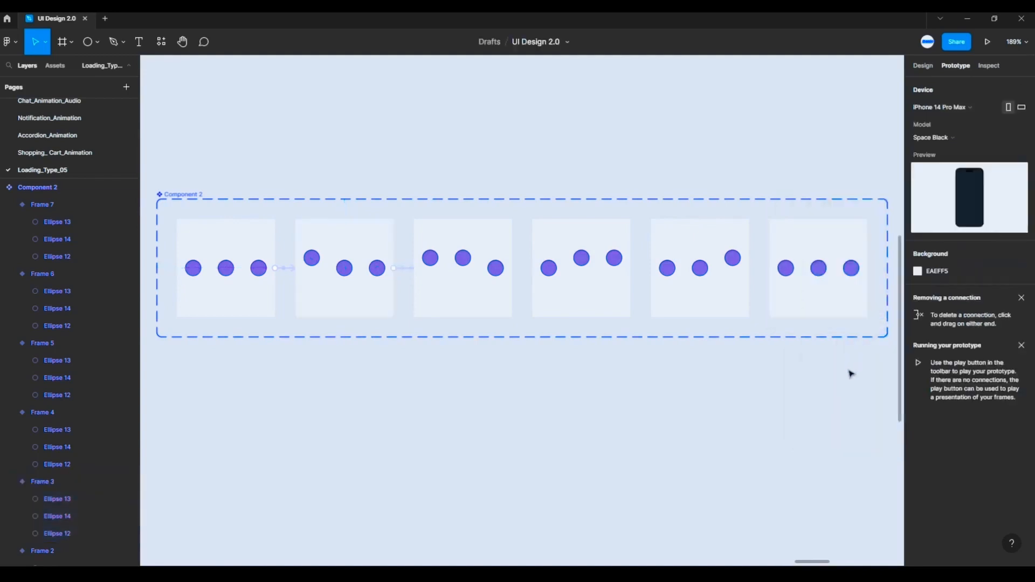
- Add a prototype connection from the Frame 4 variant to the Frame 5 variant, triggered after a 1 ms delay
click(492, 226)
drag(515, 268, 542, 270)
click(805, 140)
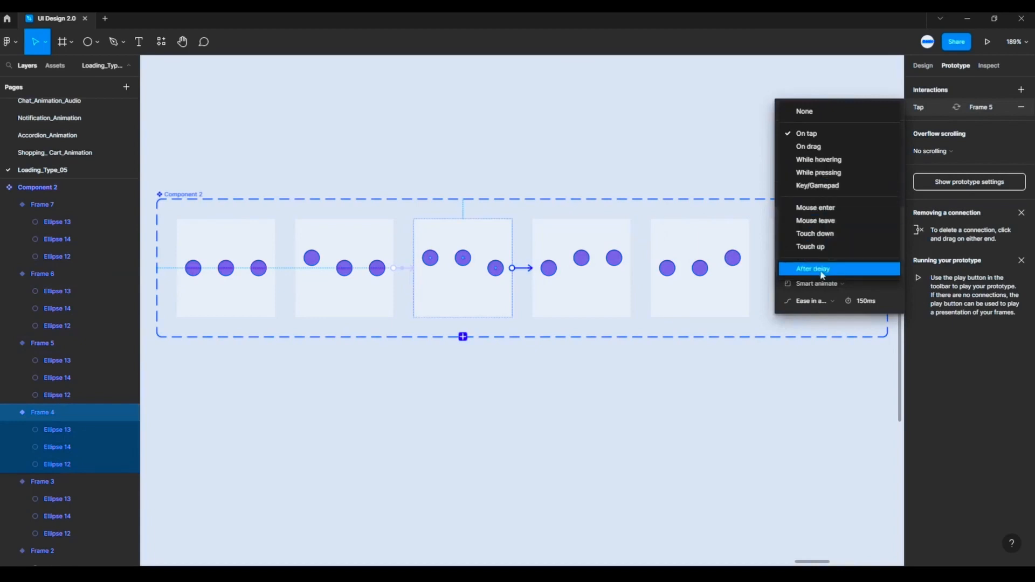
click(819, 269)
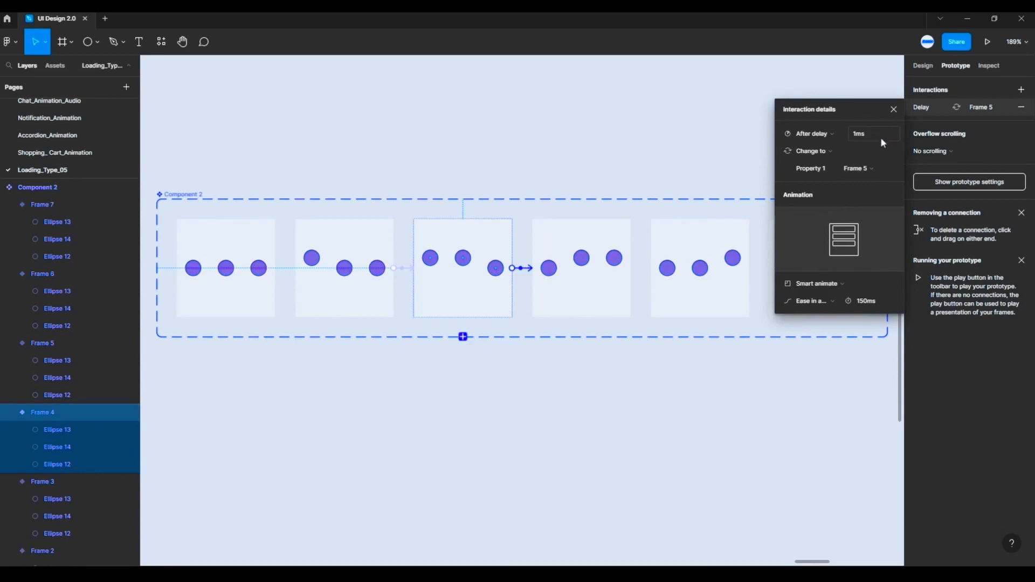
- Choose Smart animate with Ease in and out for the Frame 4 to Frame 5 transition
click(847, 280)
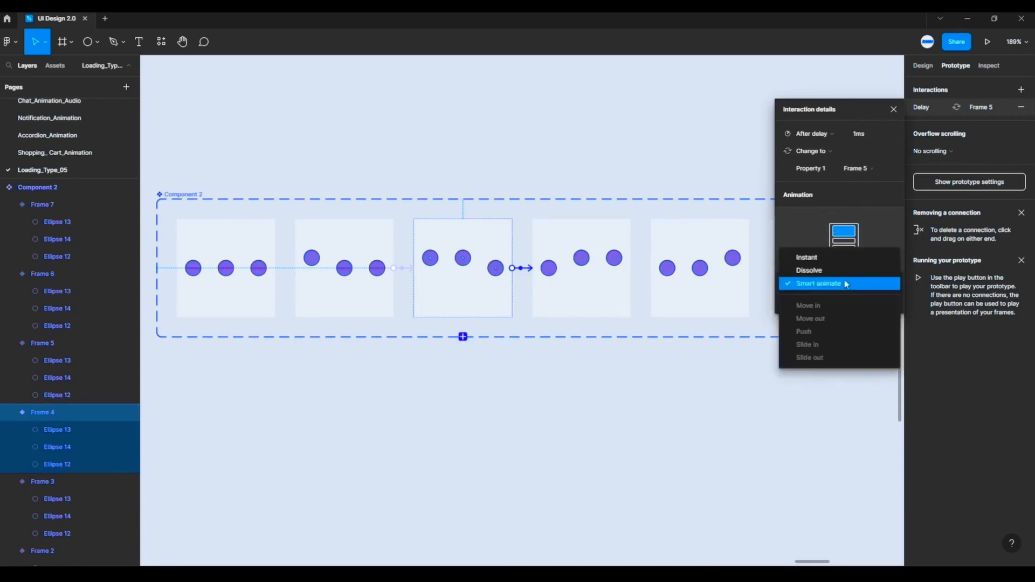
click(823, 290)
click(822, 301)
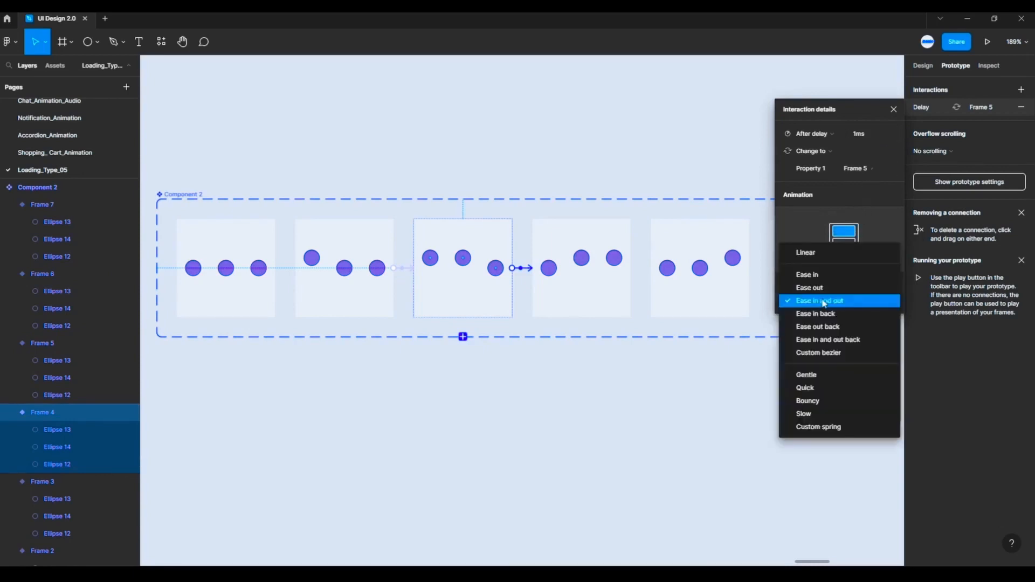
click(830, 303)
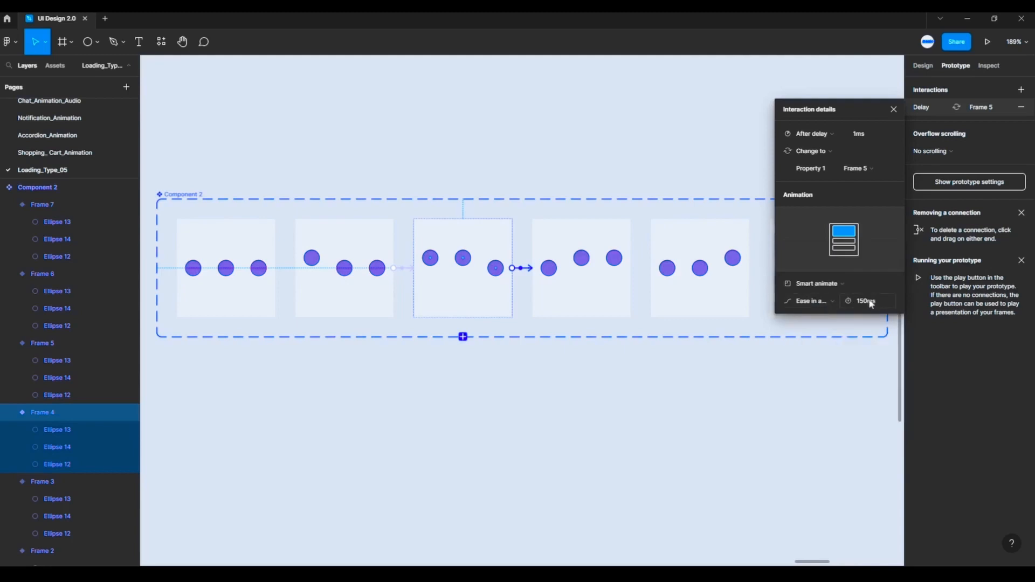
click(776, 369)
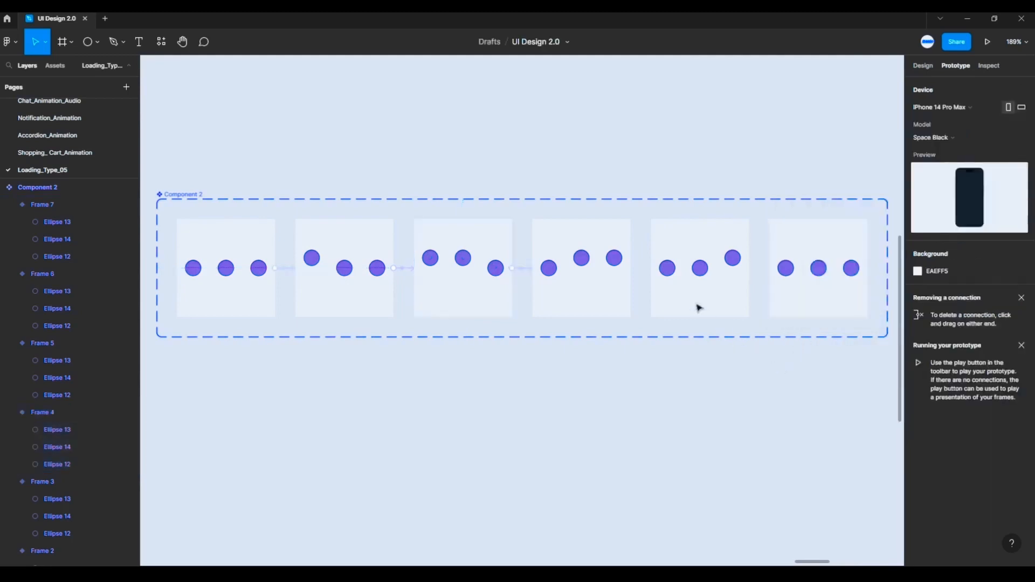
- Add a prototype connection from the Frame 5 variant to the Frame 6 variant, triggered after a 1 ms delay
click(625, 237)
drag(630, 268, 689, 260)
click(811, 133)
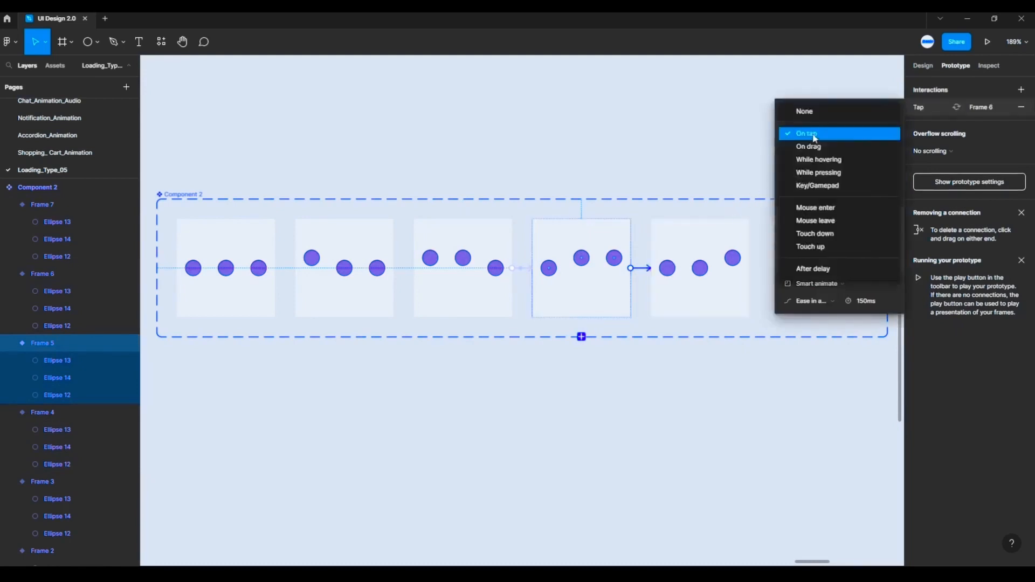
click(814, 269)
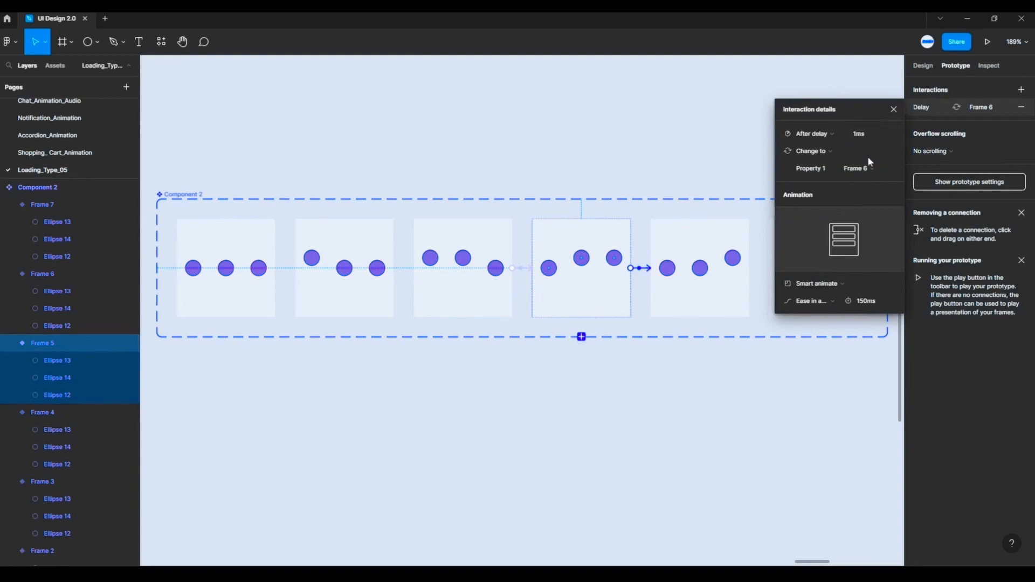
- Choose Smart animate with Ease in and out for the Frame 5 to Frame 6 transition
click(843, 285)
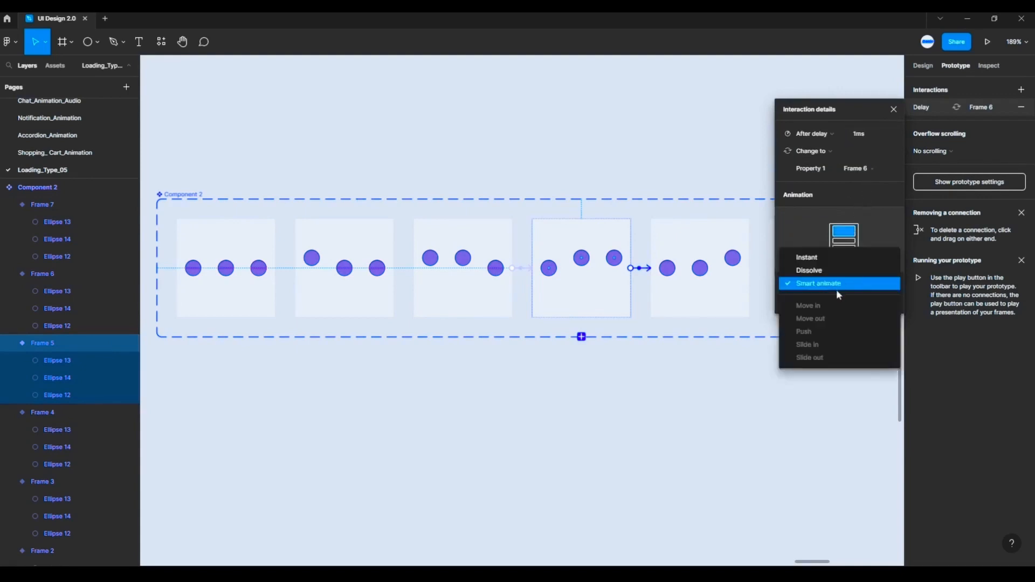
click(835, 284)
click(825, 303)
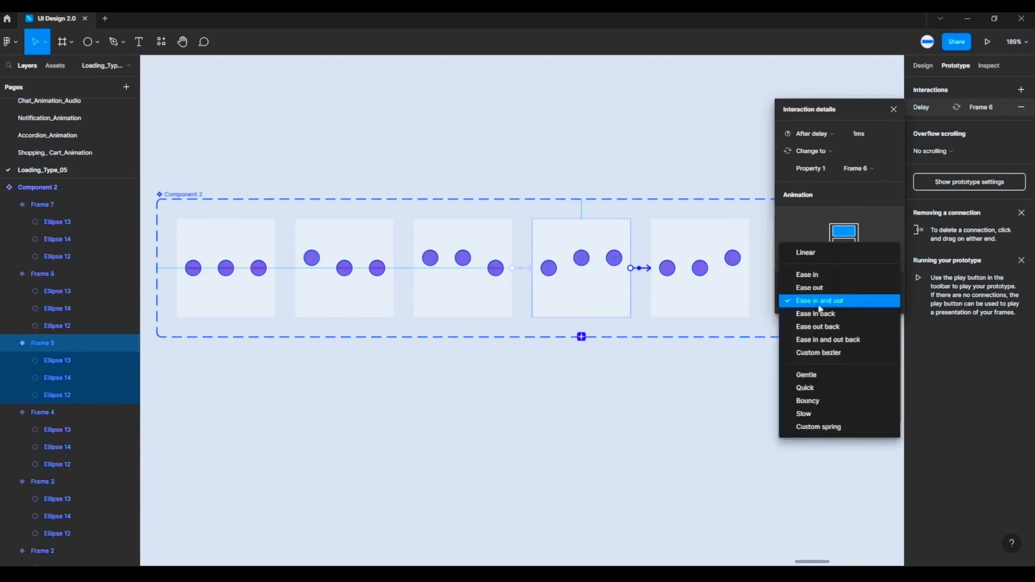
click(827, 302)
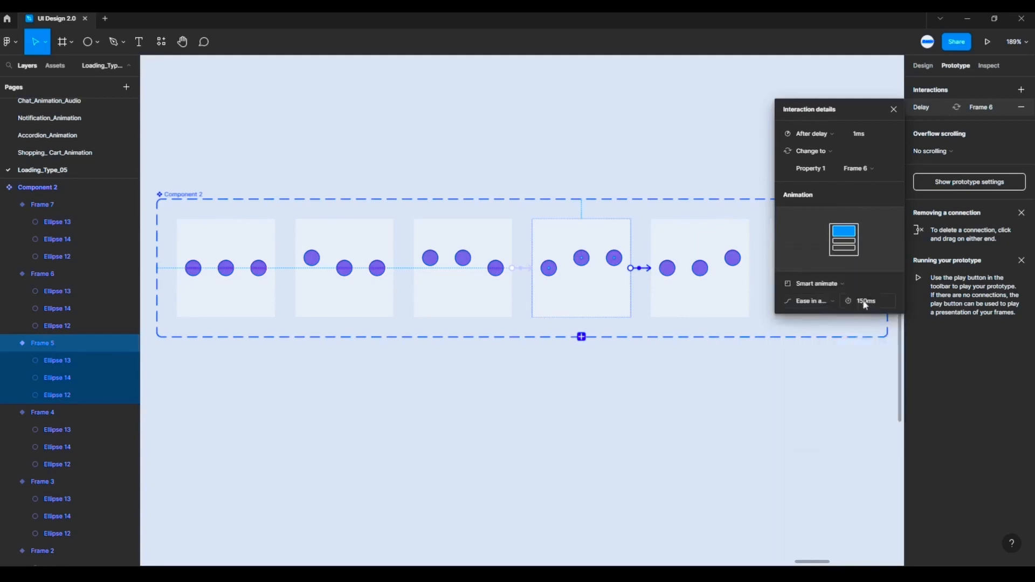
click(814, 382)
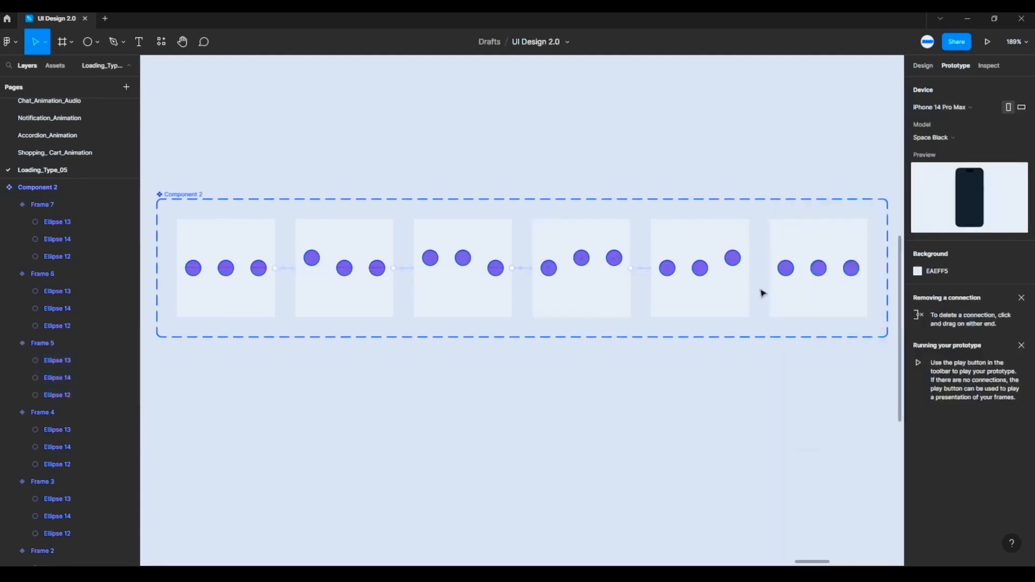
- Add a prototype connection from the Frame 6 variant to the Frame 7 variant, triggered after a 1 ms delay
click(731, 237)
drag(749, 268, 785, 262)
click(823, 135)
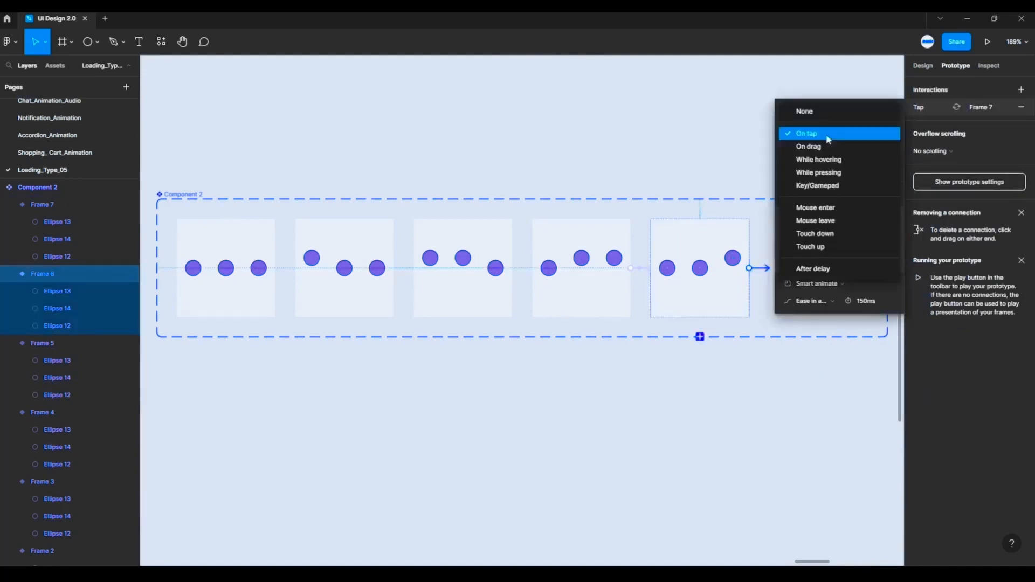
click(823, 270)
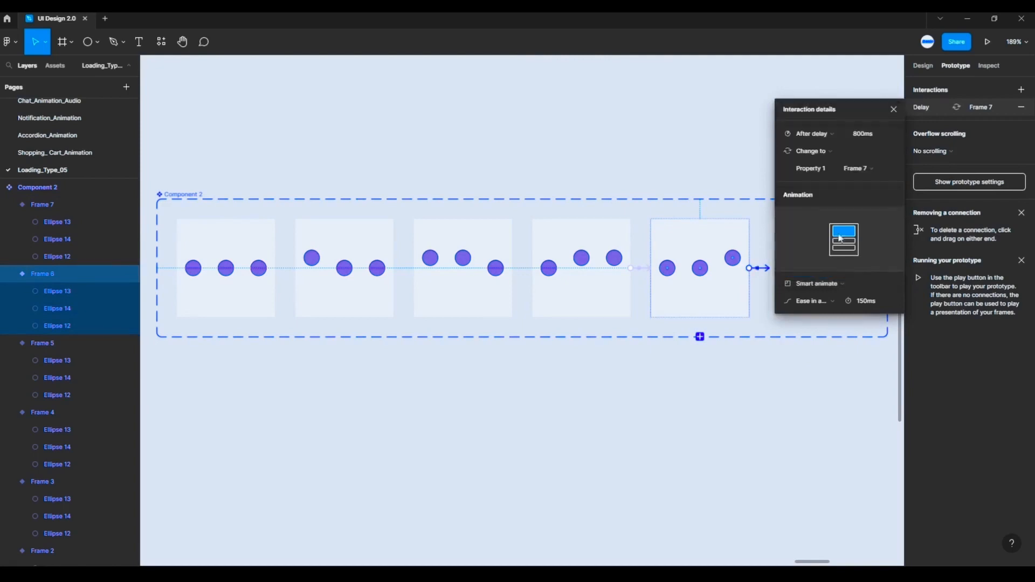
click(878, 135)
text(1)
key(Return)
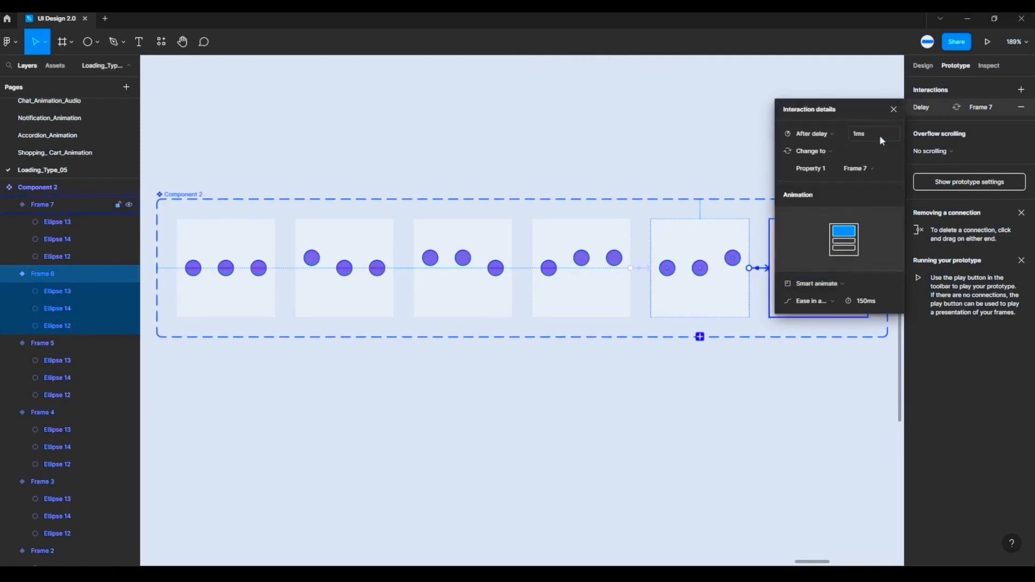
- Choose Smart animate with Ease in and out for the Frame 6 to Frame 7 transition
click(829, 287)
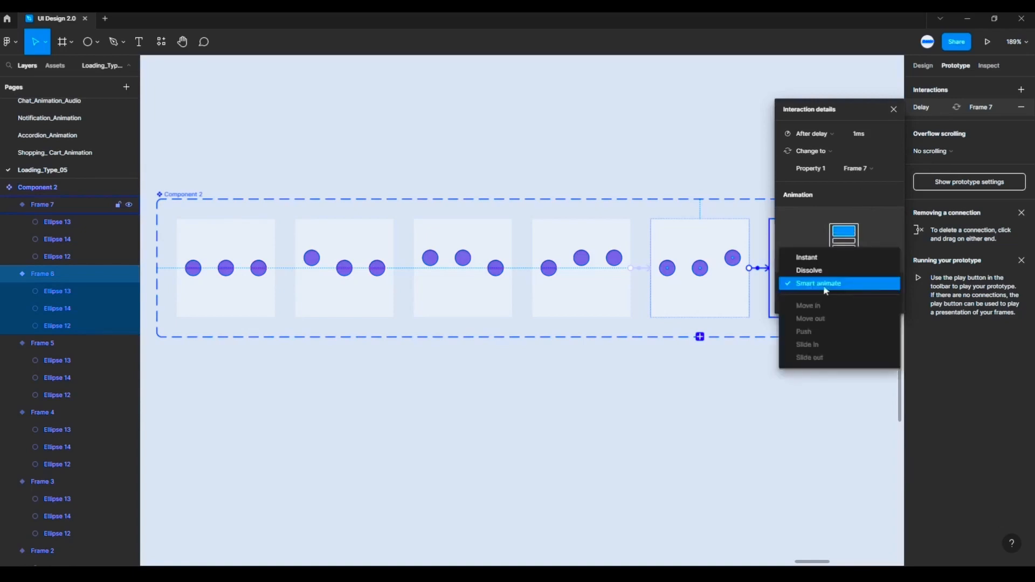
click(824, 290)
click(826, 300)
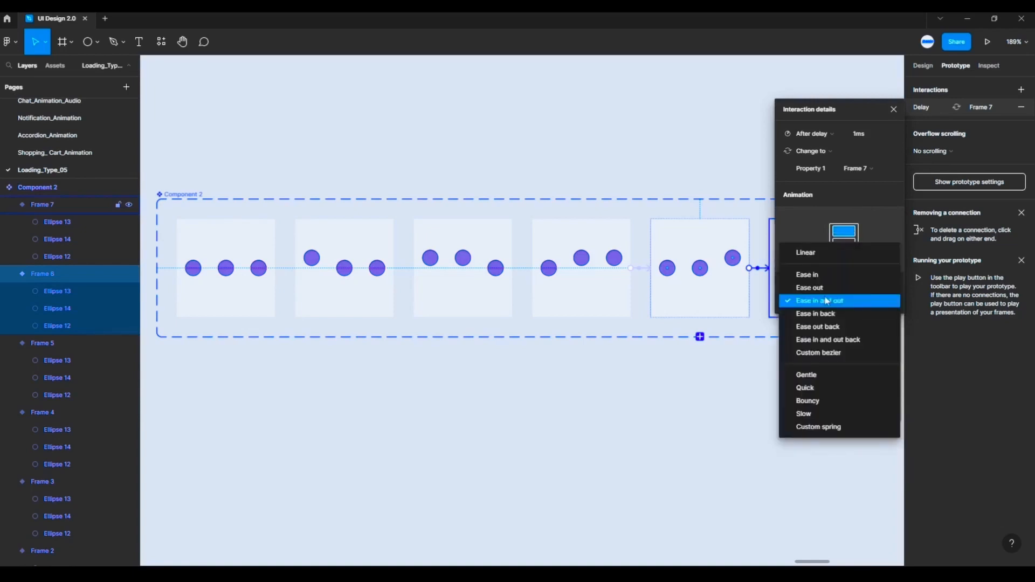
click(820, 303)
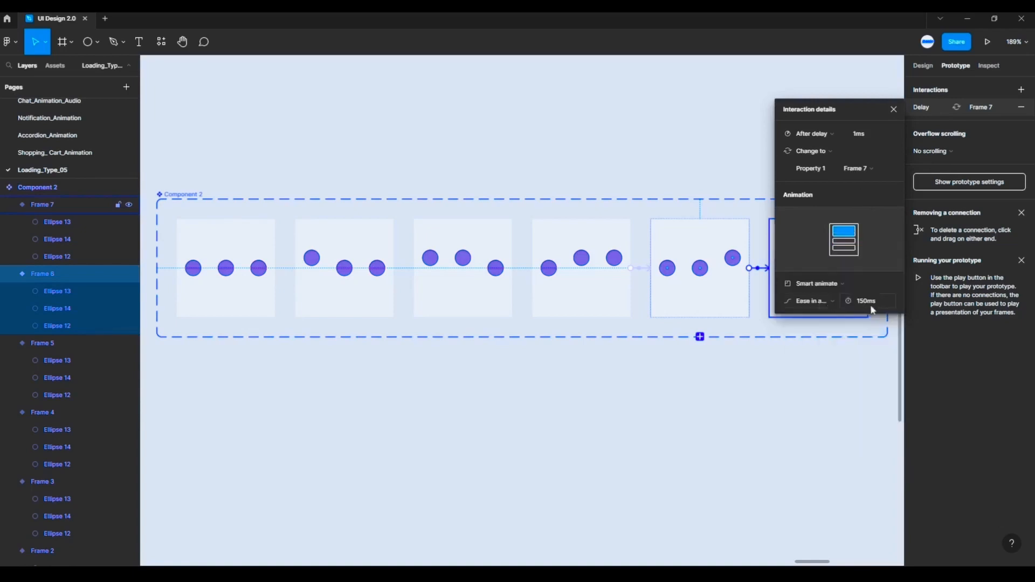
click(841, 369)
- Connect the Frame 7 variant back to the Frame 2 variant, triggered after a 1 ms delay, to close the loop
click(824, 245)
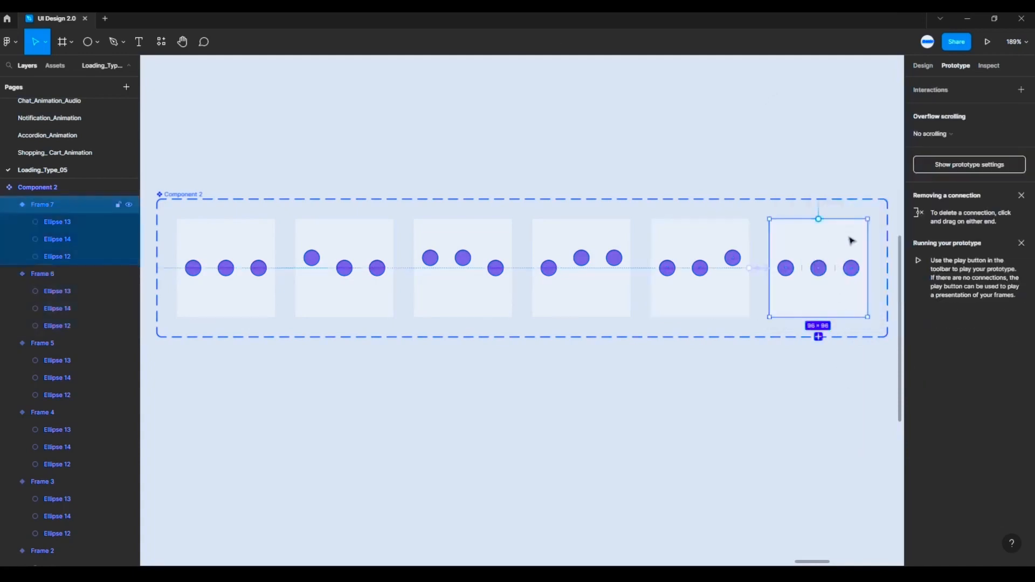
drag(818, 317, 205, 305)
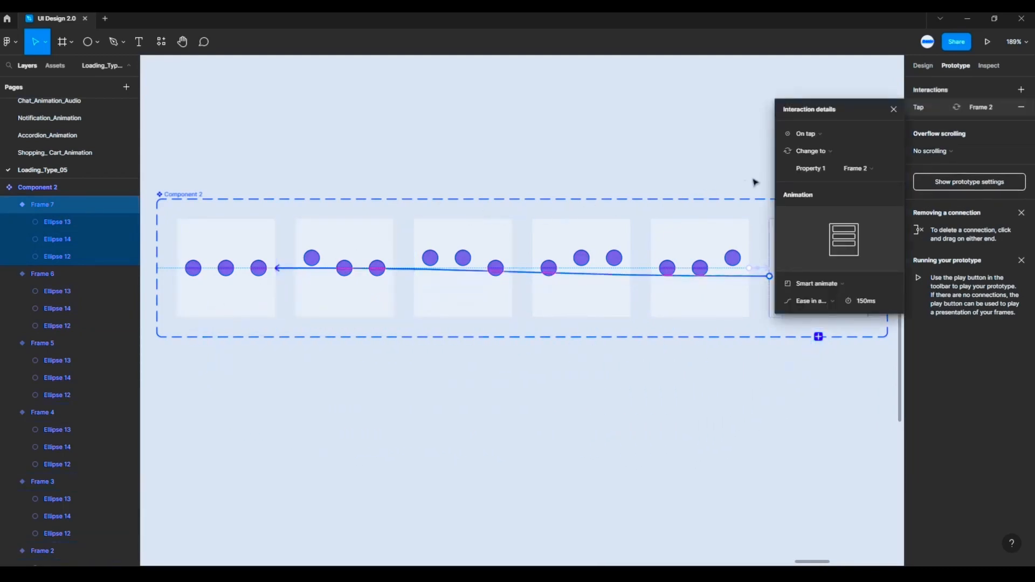
click(831, 136)
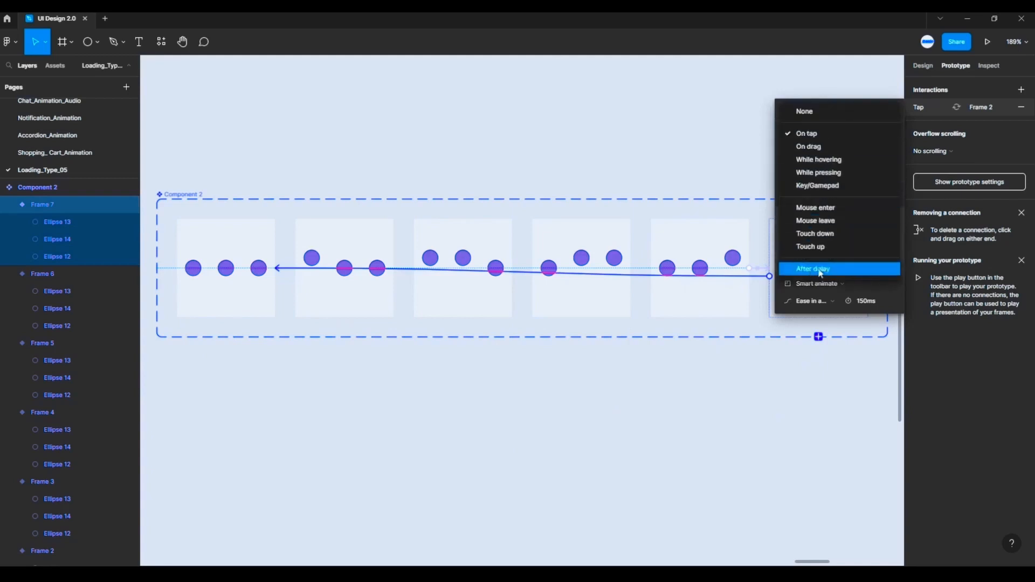
click(820, 271)
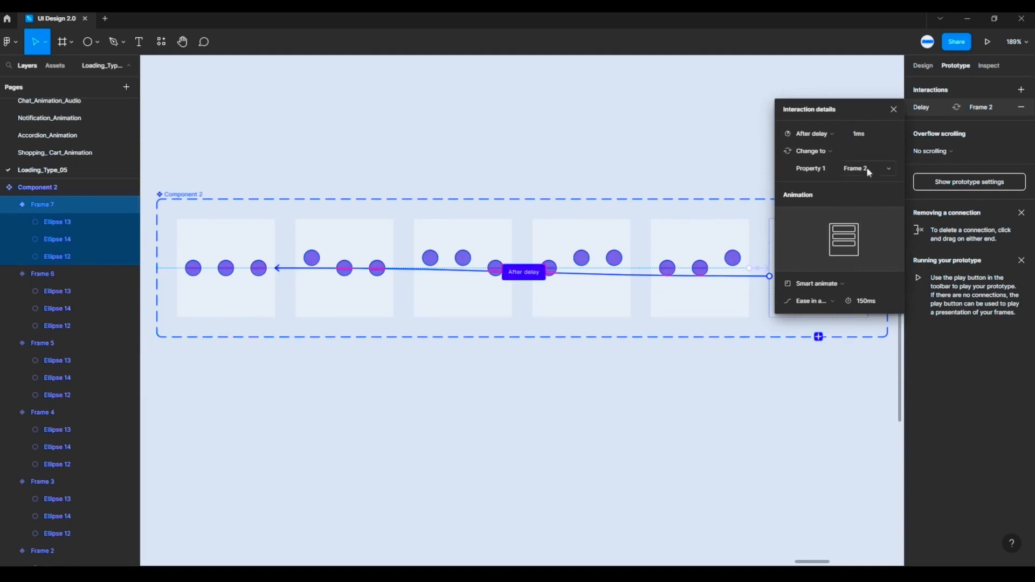
- Change the animation of the Frame 7 to Frame 2 transition to Instant
click(839, 276)
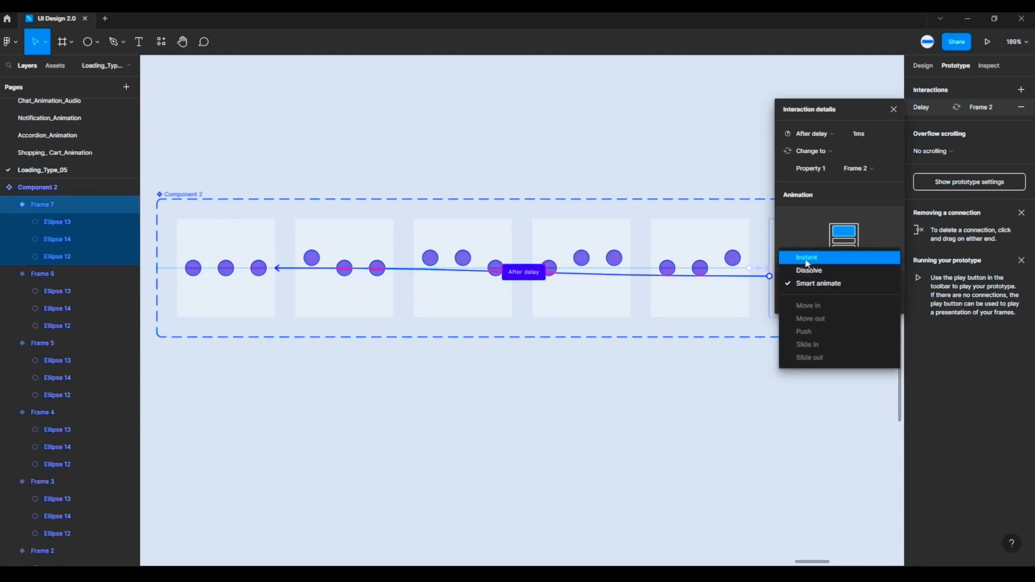
click(807, 260)
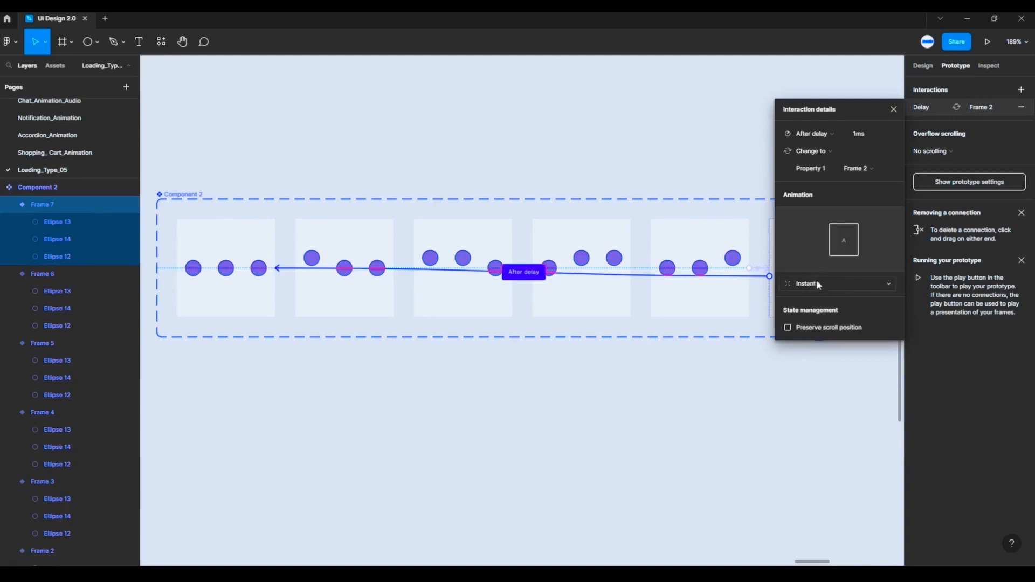
click(820, 383)
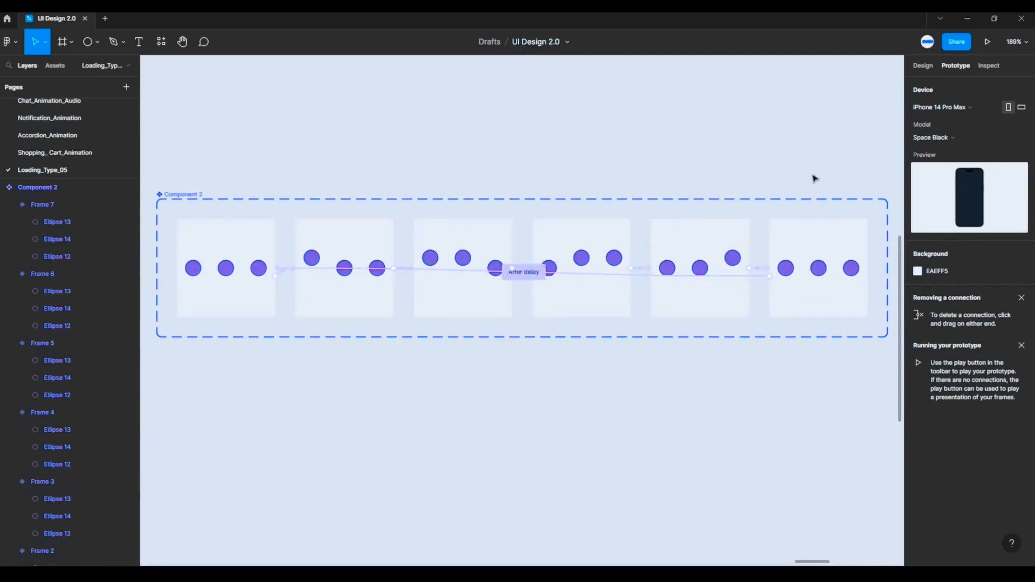
- Return to design editing and copy the Frame 2 variant of the three-dot component
click(921, 65)
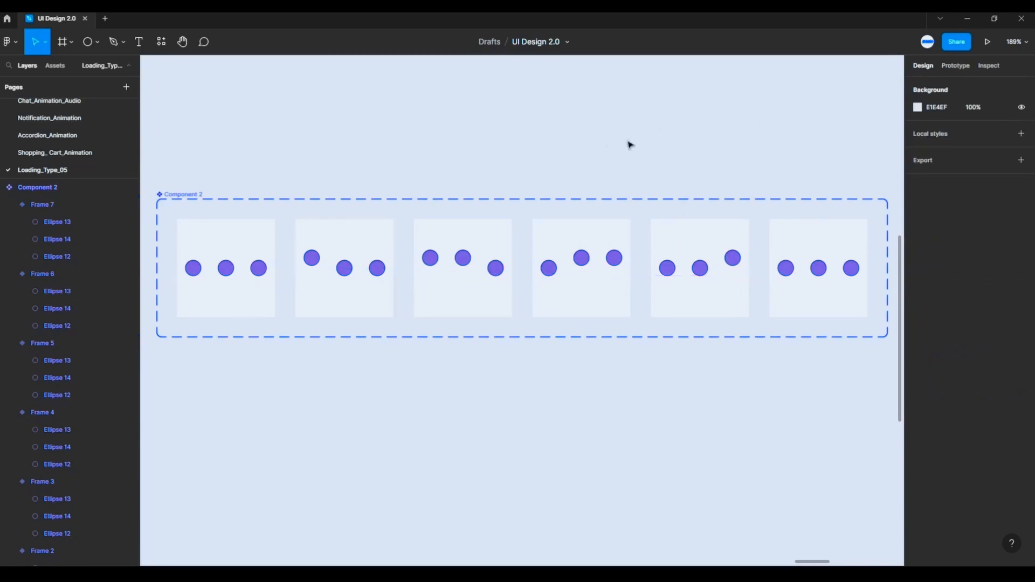
right_click(237, 237)
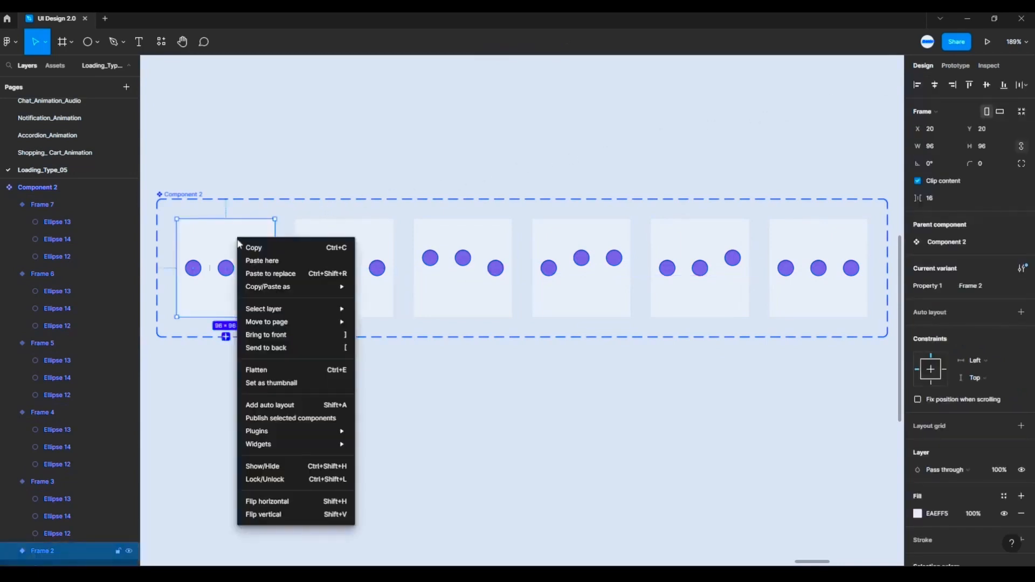
click(220, 237)
click(236, 149)
click(208, 241)
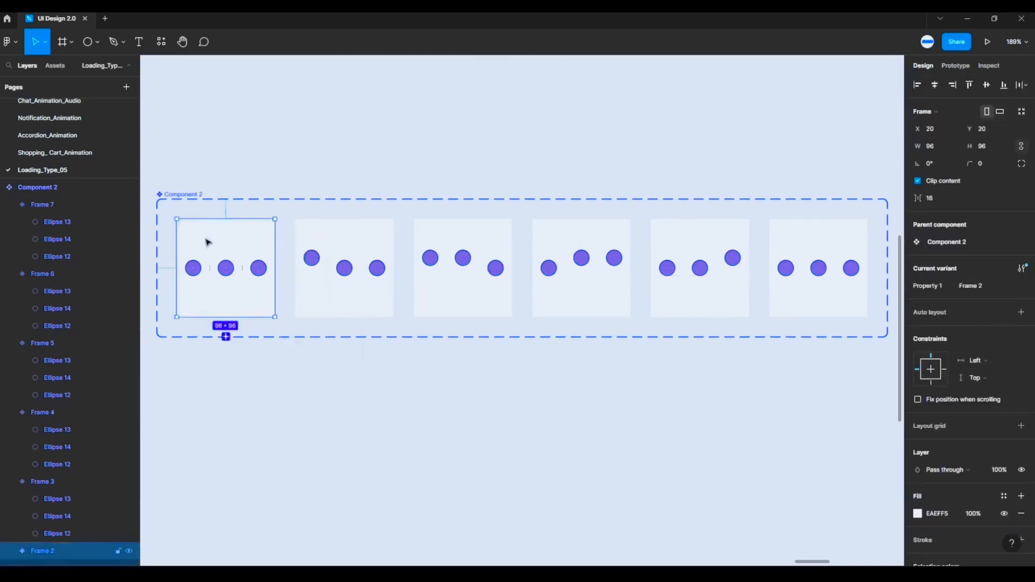
right_click(205, 238)
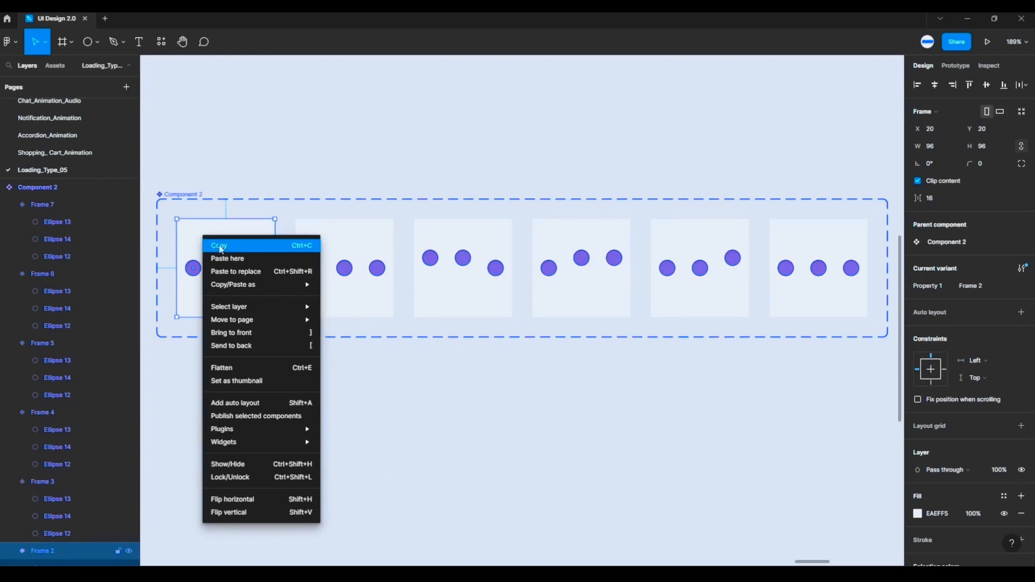
click(222, 248)
- Paste the copied variant as an instance into the iPhone 14 Pro Max - 2 frame, above the Loading text
scroll(815, 393, down, 1)
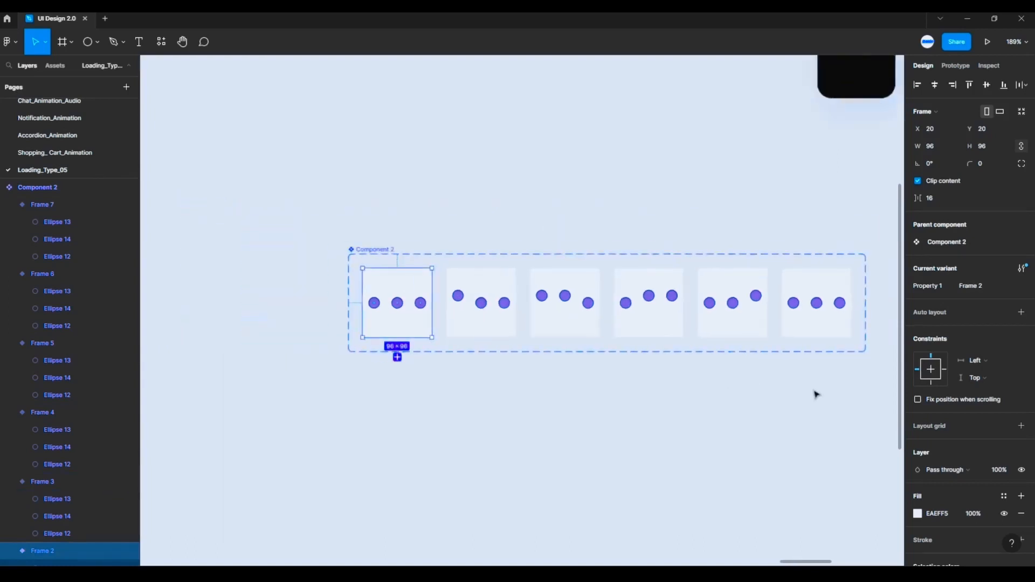
drag(800, 392, 686, 399)
scroll(686, 399, down, 2)
scroll(723, 337, right, 5)
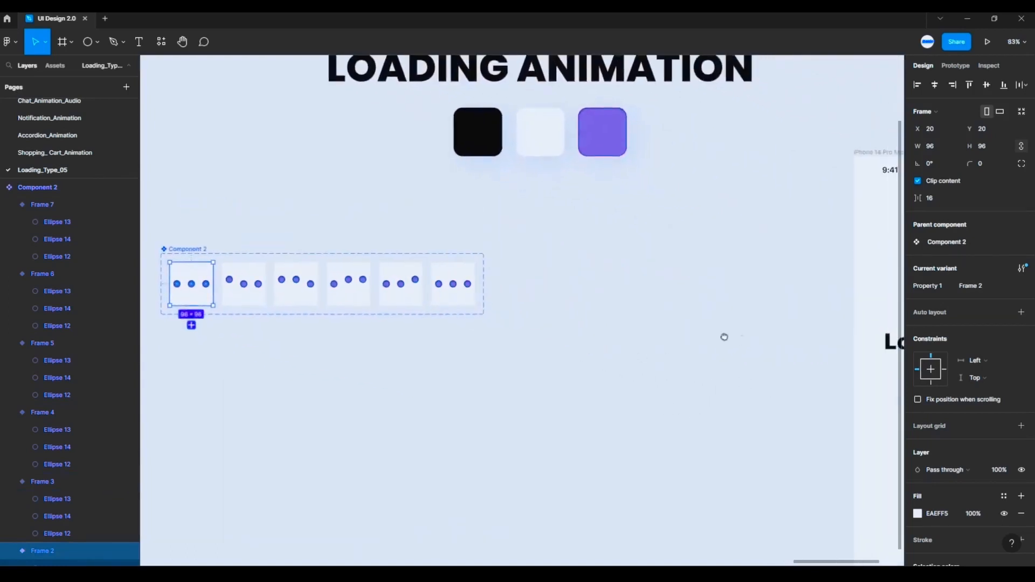
scroll(559, 341, down, 1)
drag(561, 330, 373, 262)
scroll(375, 264, up, 2)
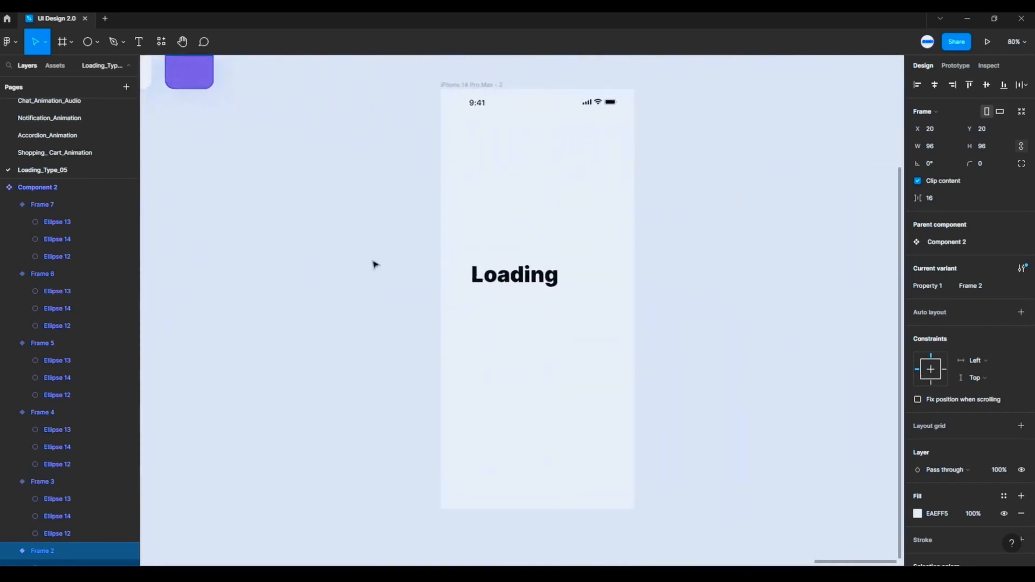
click(453, 71)
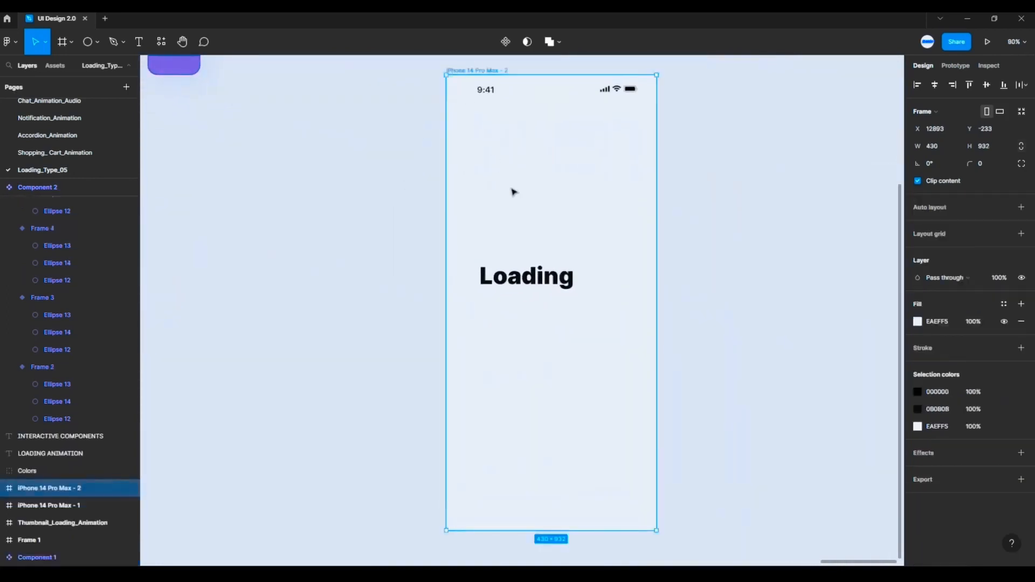
right_click(548, 187)
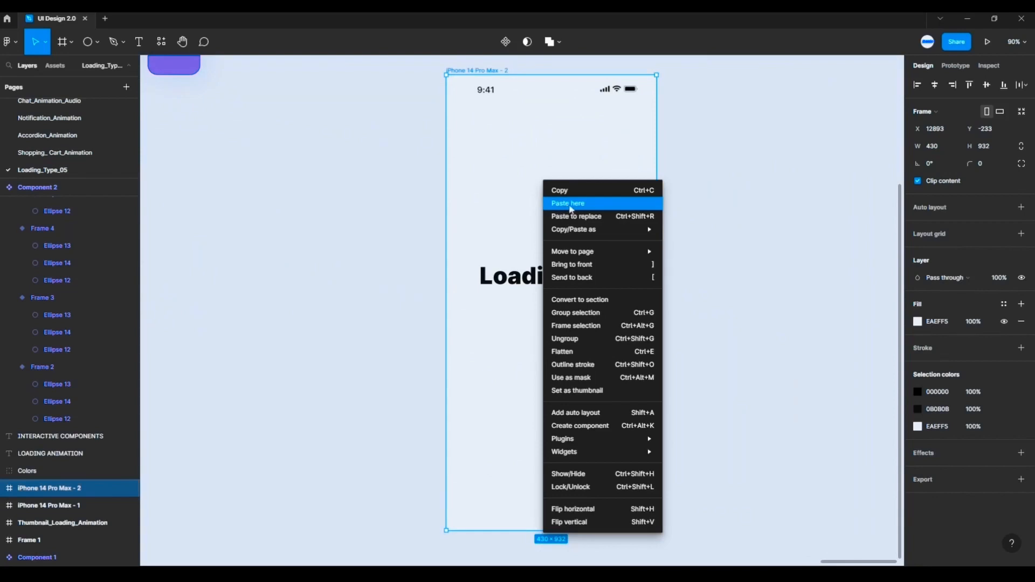
click(570, 208)
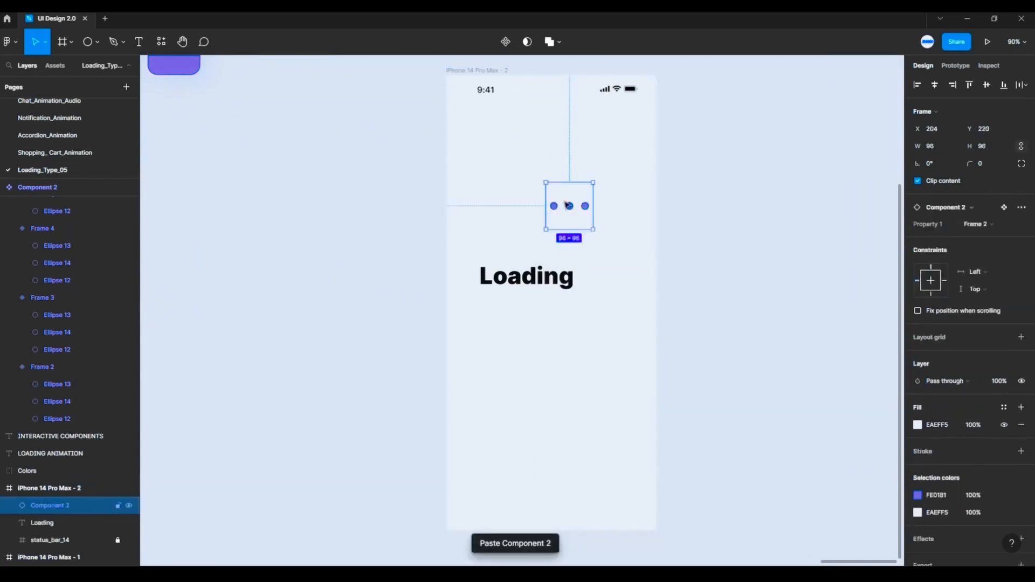
- Move the dots instance beside the end of the Loading text and nudge it horizontally to X 266
drag(567, 205, 611, 260)
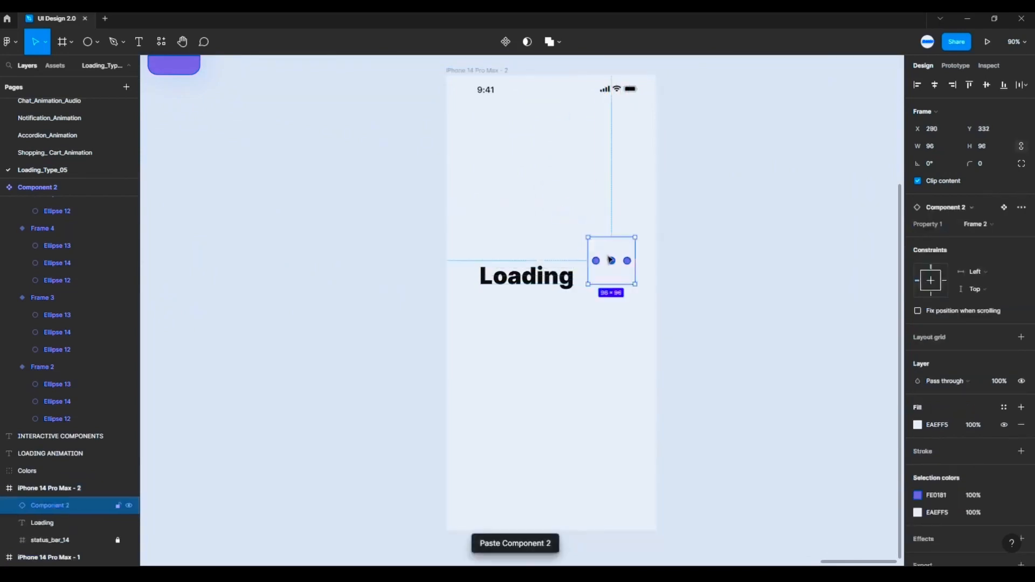
key(alt)
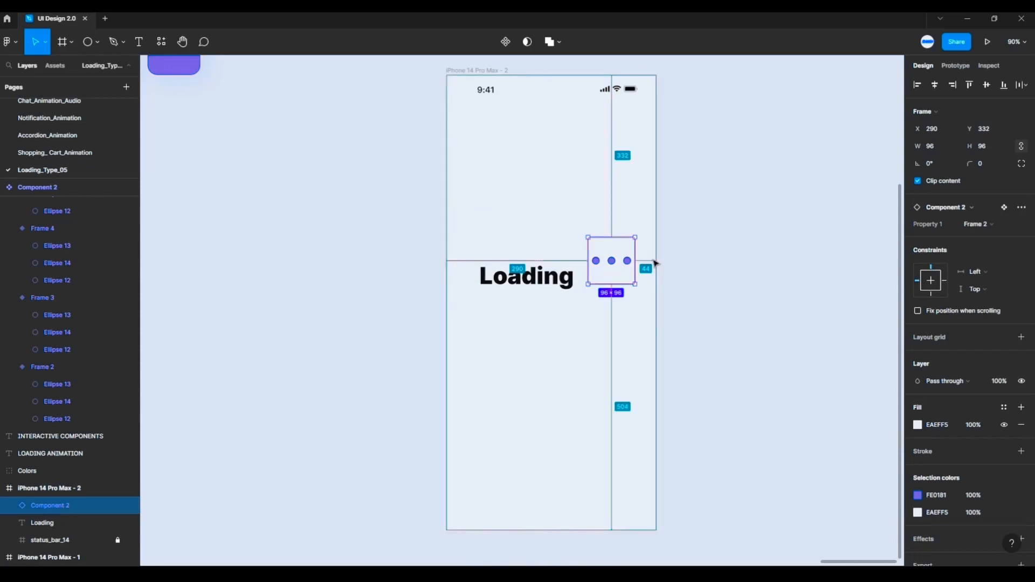
key(Left)
key(Left)
key(Left)
key(Left)
key(Left)
key(Left)
key(Left)
key(Left)
key(Left)
key(Left)
key(Left)
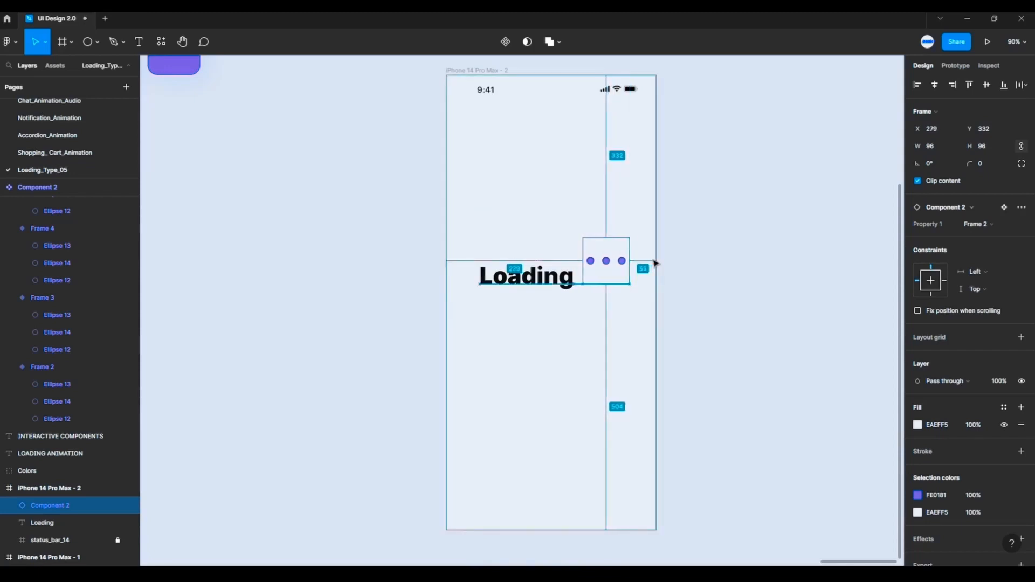
key(Left)
key(Left)
key(Left)
key(Left)
key(Left)
key(Left)
key(Left)
key(Left)
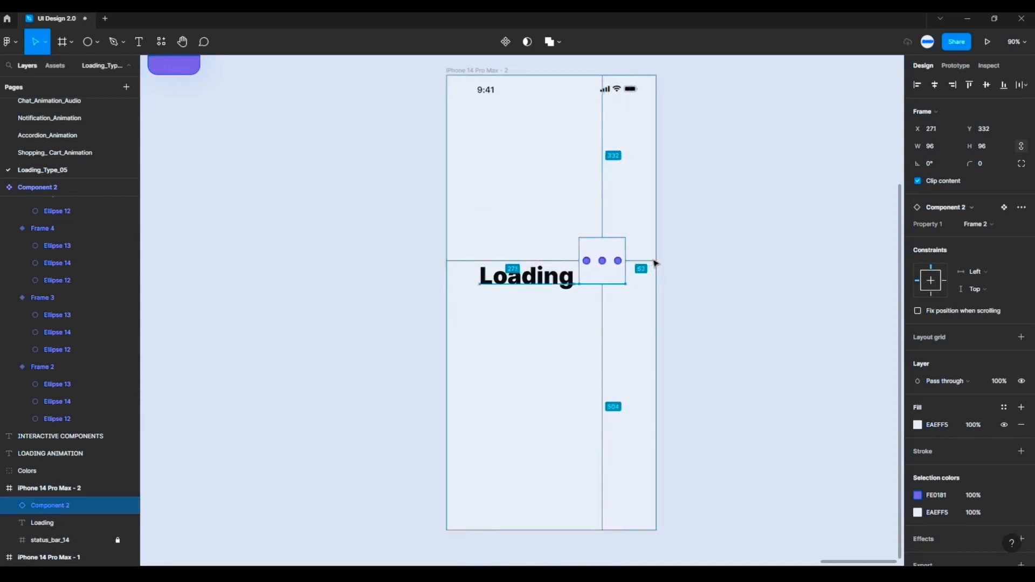
key(Left)
key(Left)
key(Left)
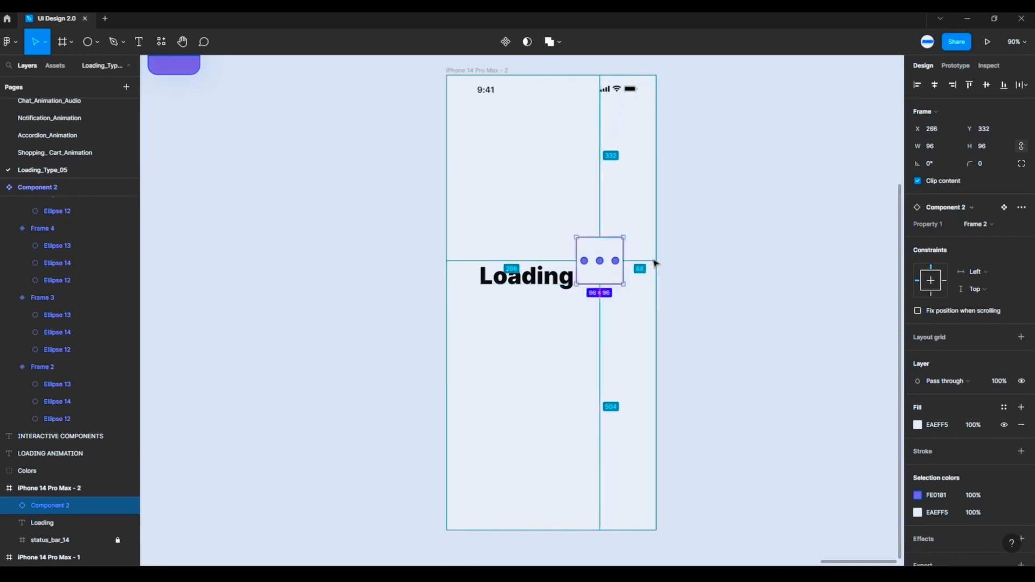
- Lower the dots instance to Y 380 so the dots line up with the baseline of the Loading text
key(Down)
key(Down)
key(Down)
key(Down)
key(Down)
key(Down)
key(Down)
key(Down)
key(Down)
key(Down)
key(Down)
key(Down)
key(Down)
key(Down)
key(Down)
key(Down)
key(Down)
key(Down)
key(Down)
key(Down)
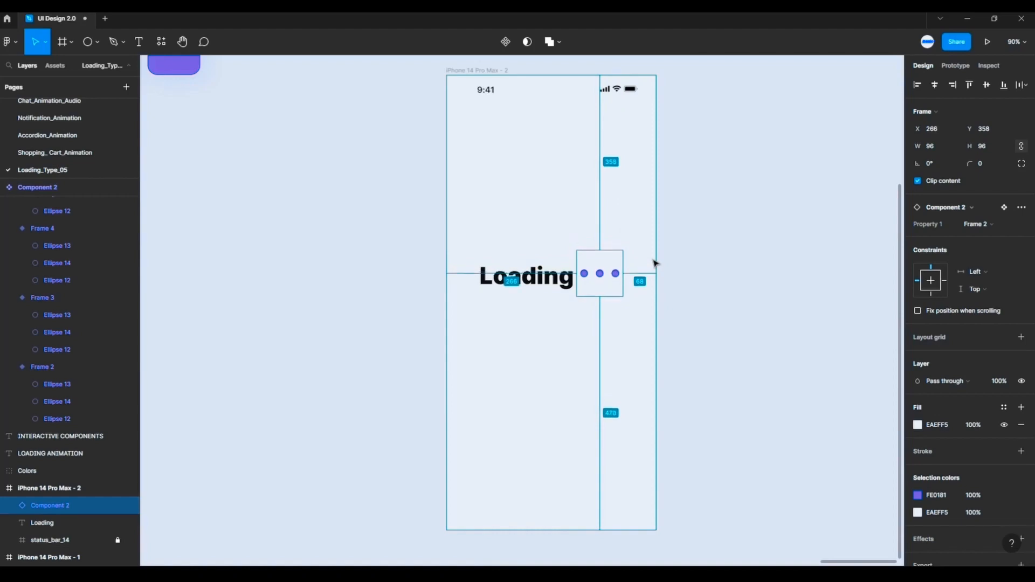
key(Down)
key(Down)
key(Down)
key(Down)
key(Down)
key(Down)
key(Down)
key(Down)
key(Down)
key(Down)
key(Down)
key(Down)
key(Down)
key(Down)
key(Down)
key(Down)
key(Down)
key(Down)
key(Down)
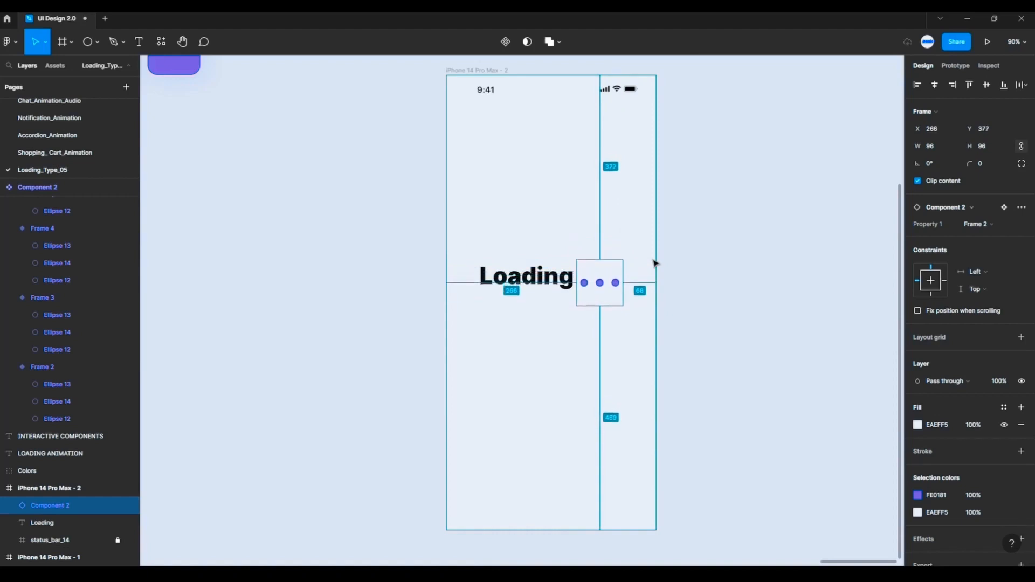
key(Down)
key(Down)
key(Down)
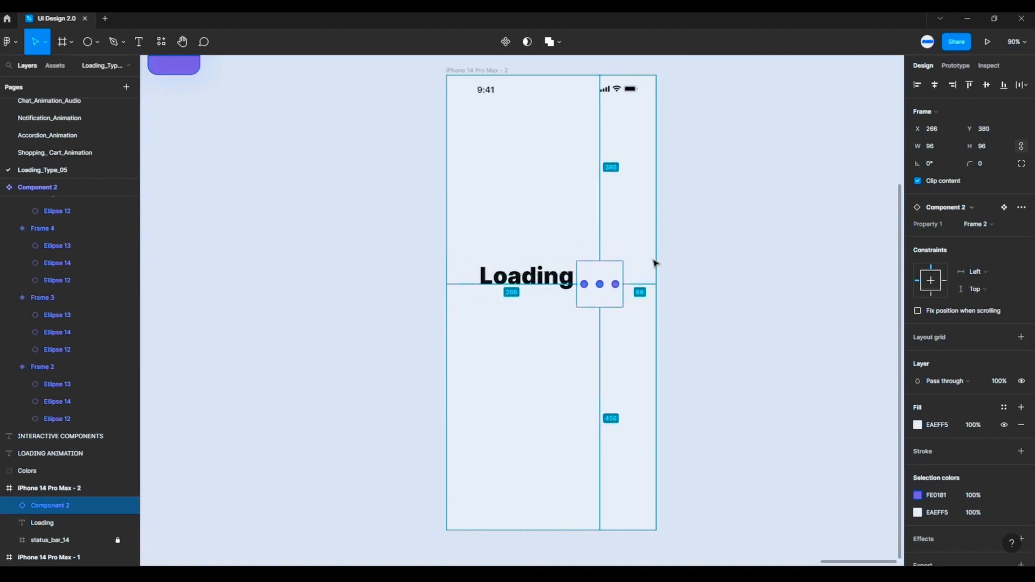
click(662, 229)
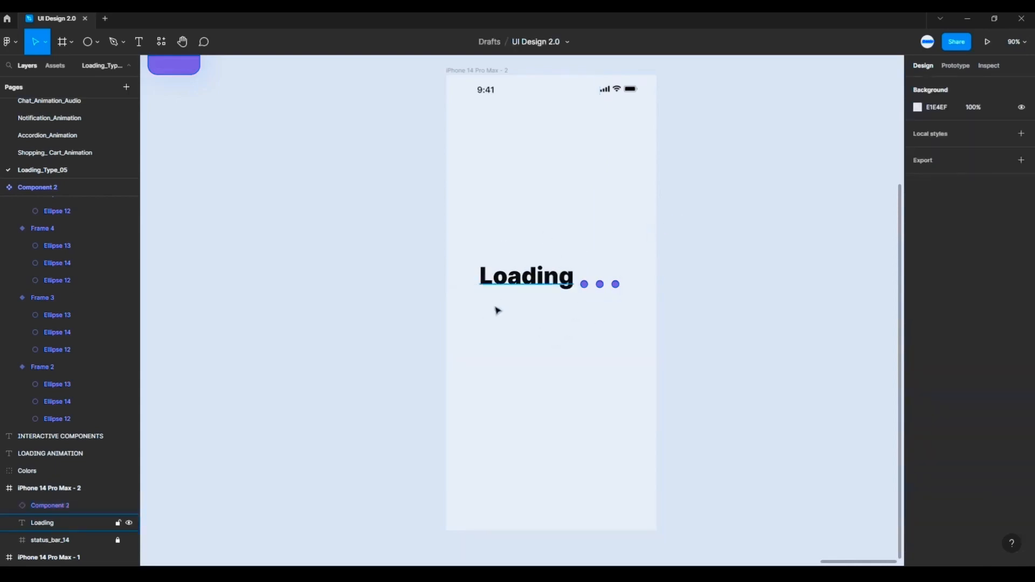
- Play the prototype of the iPhone 14 Pro Max - 2 frame to preview the loading animation
click(492, 71)
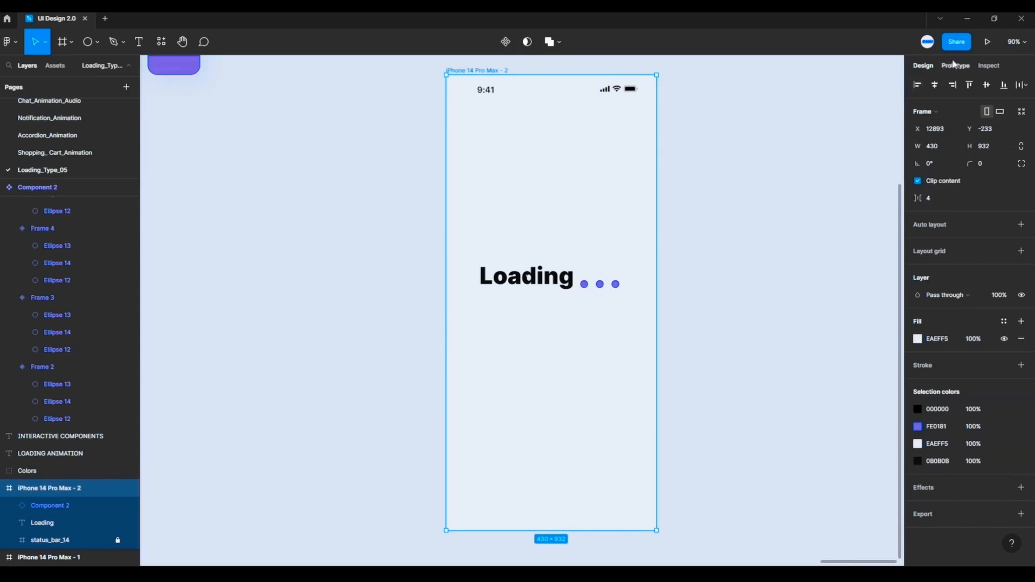
click(984, 43)
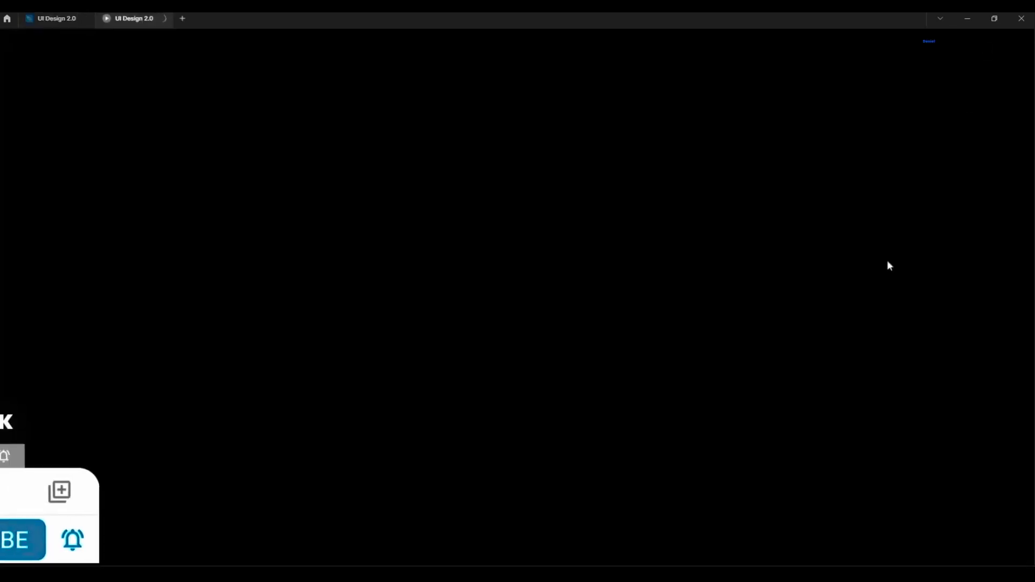